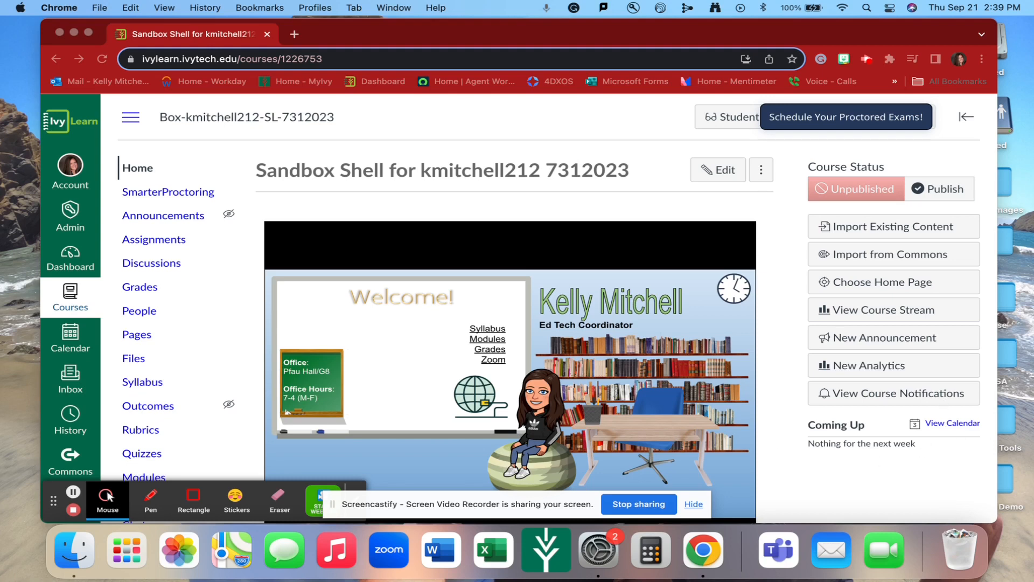
scroll(567, 430, down, 2)
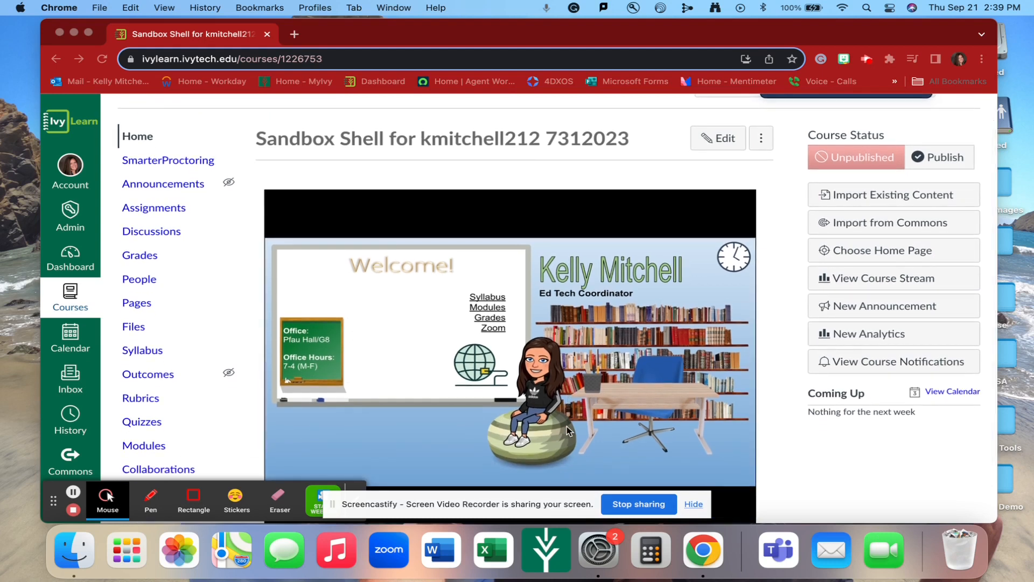
scroll(567, 429, down, 1)
scroll(567, 429, up, 1)
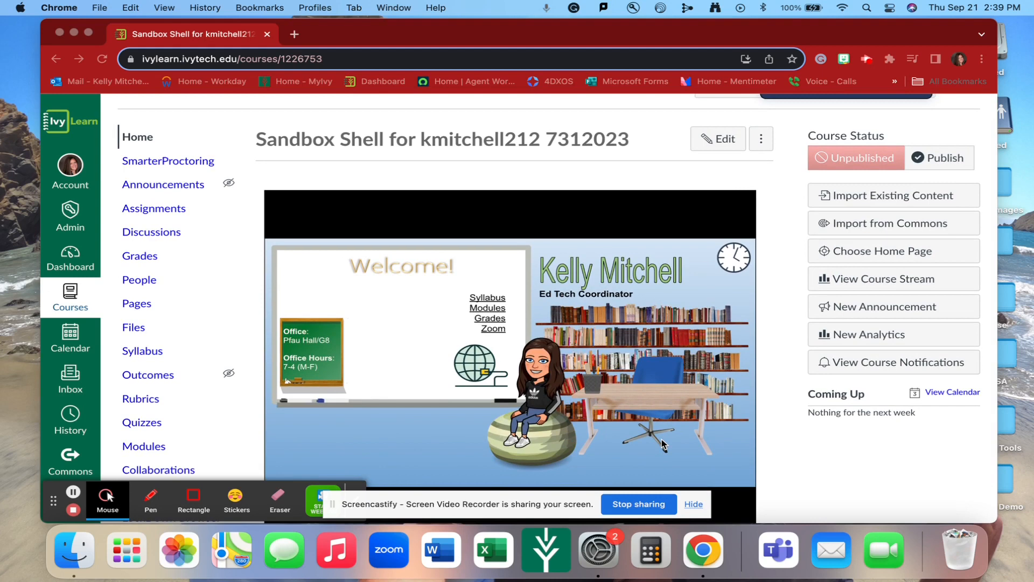
scroll(626, 381, down, 3)
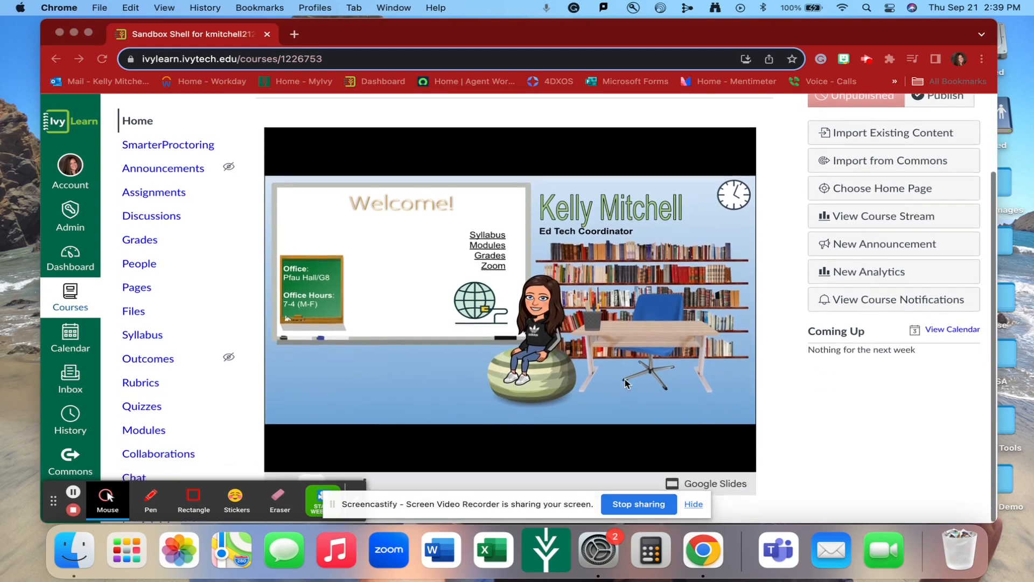
scroll(626, 381, up, 3)
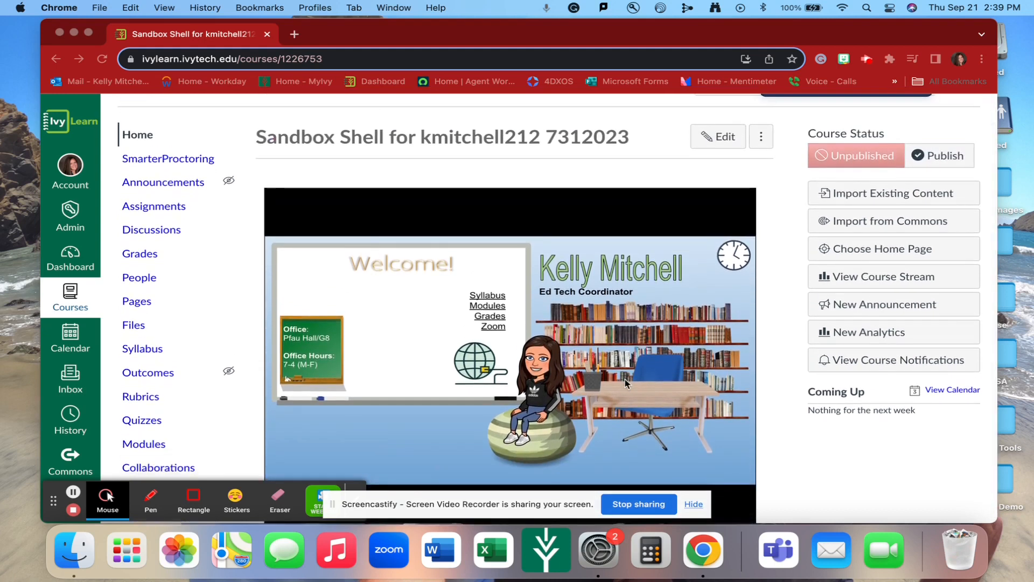
scroll(626, 383, down, 1)
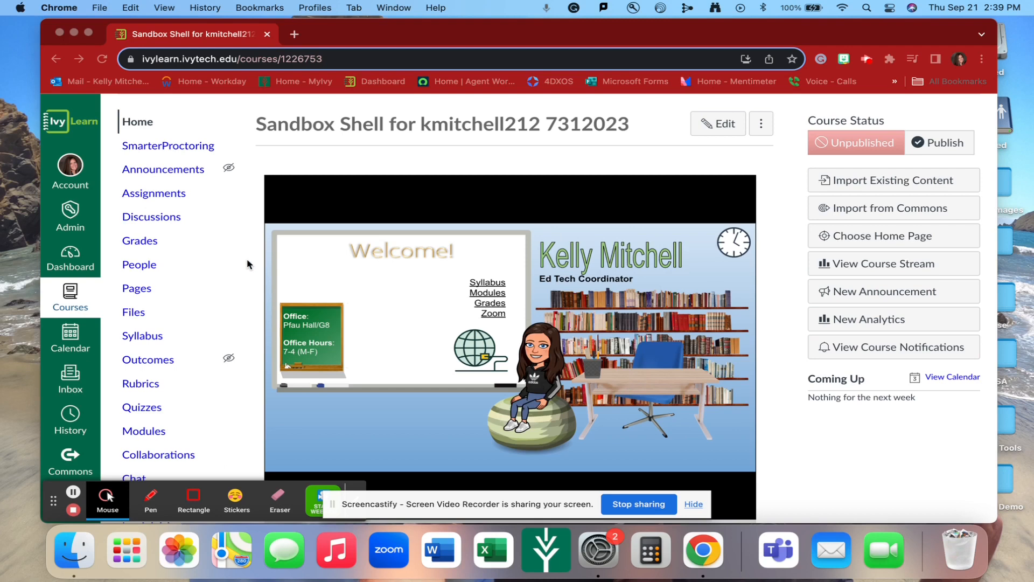
scroll(249, 261, up, 2)
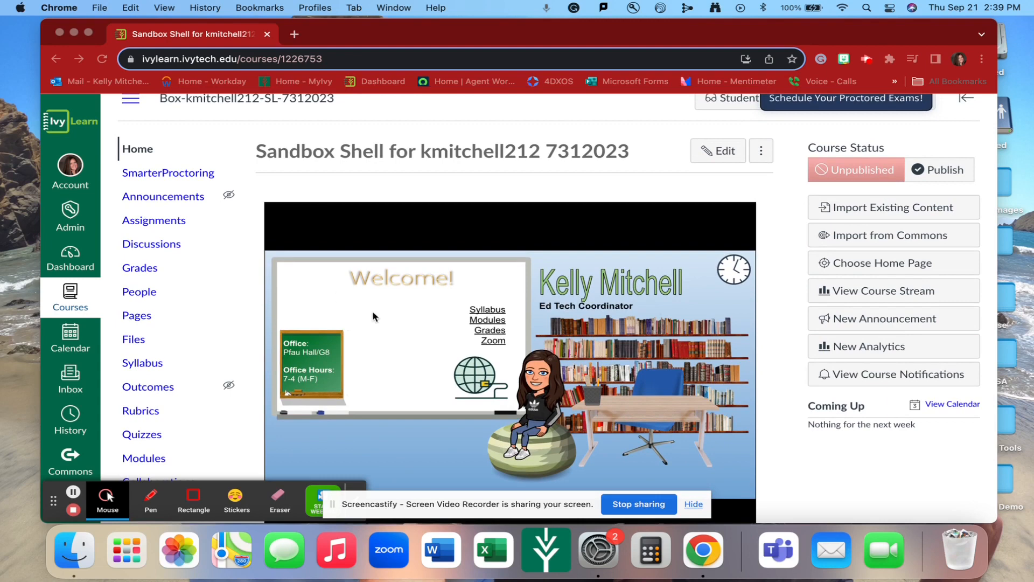
Create a new quiz from the course's Quizzes page using the Classic Quizzes engine
click(139, 435)
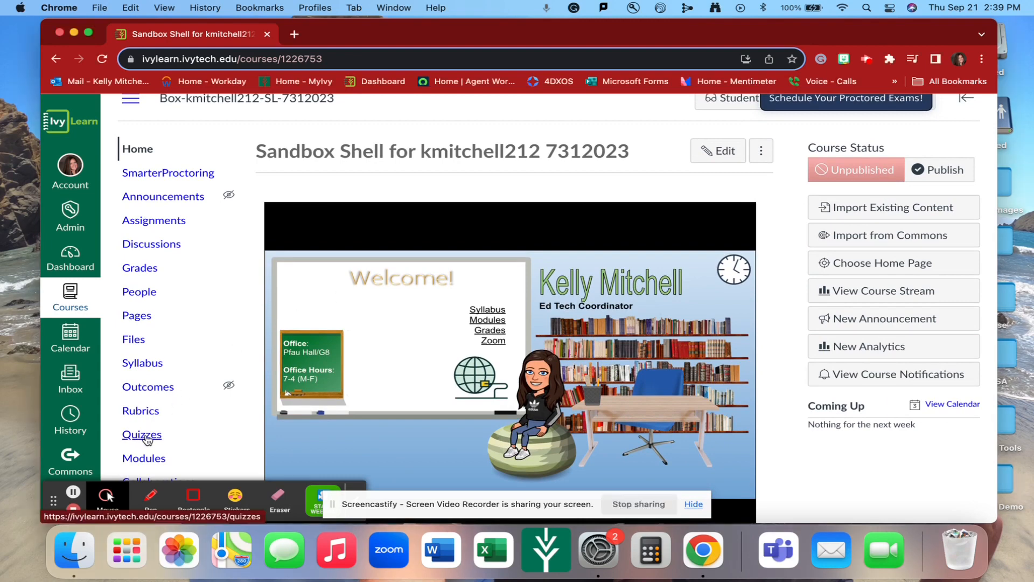
click(143, 437)
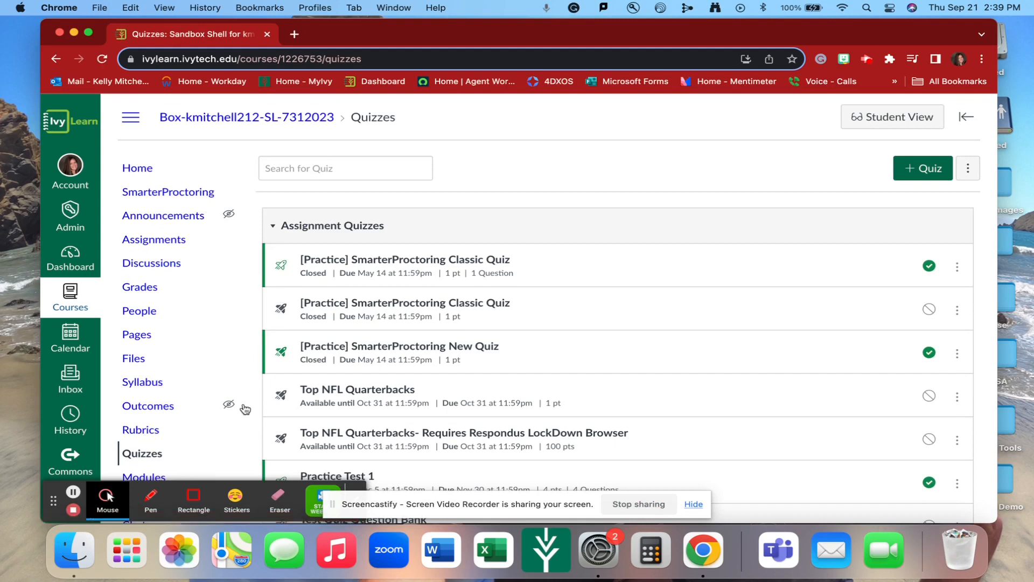
click(921, 170)
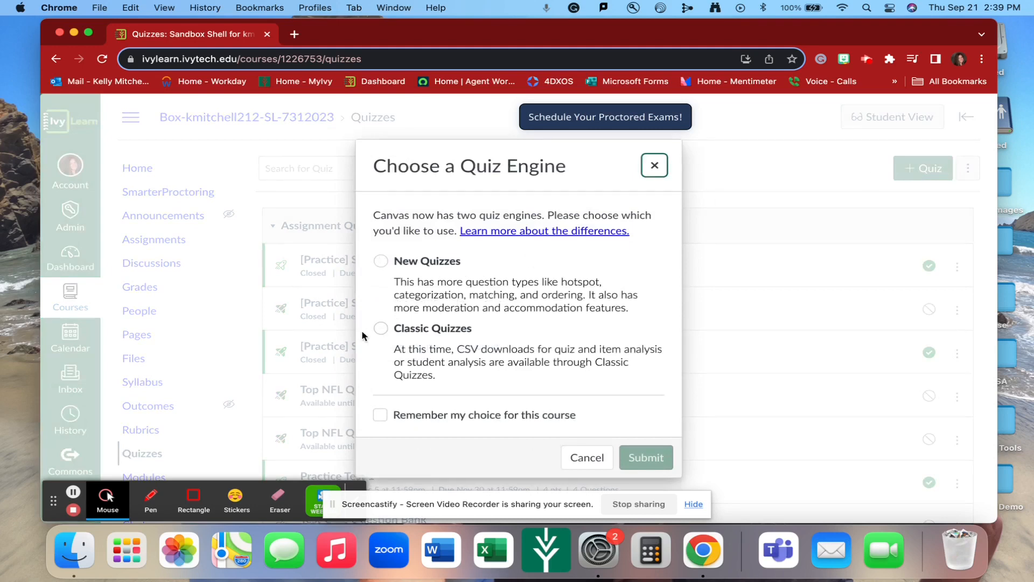
click(381, 328)
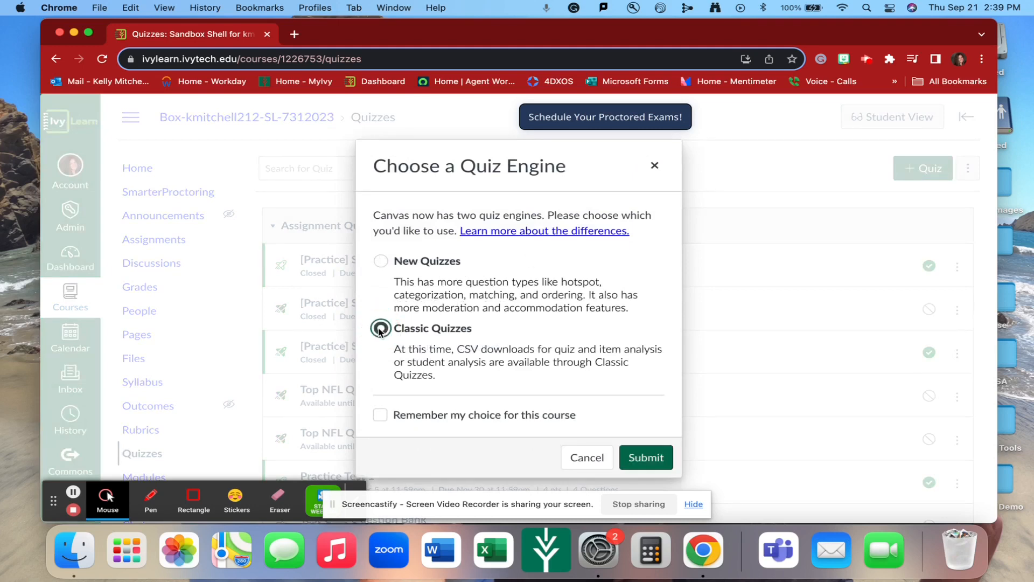
click(649, 459)
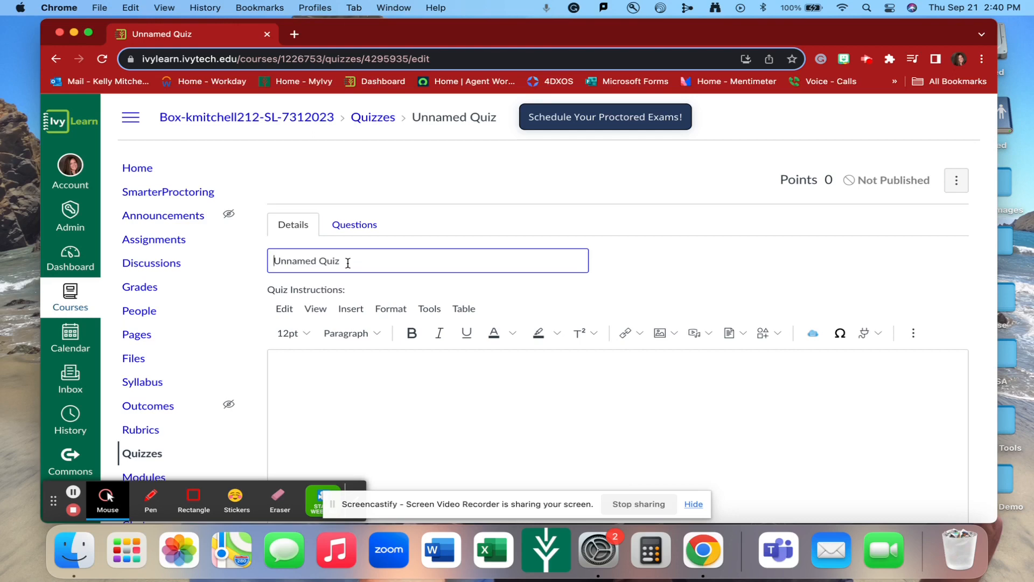
Name the quiz Test Quiz for New Quizzes
text(Test)
drag(372, 262, 273, 261)
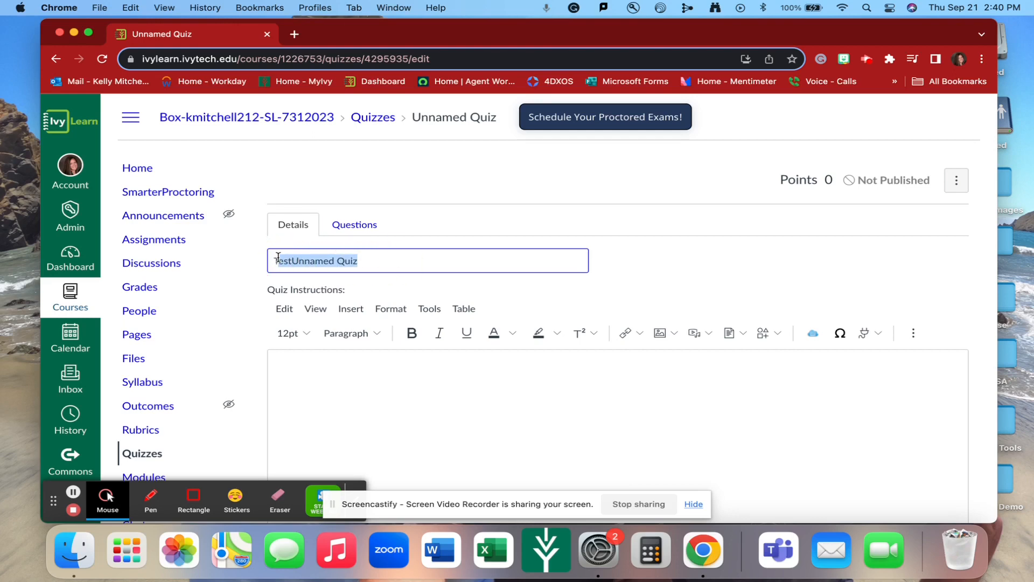
text(Test )
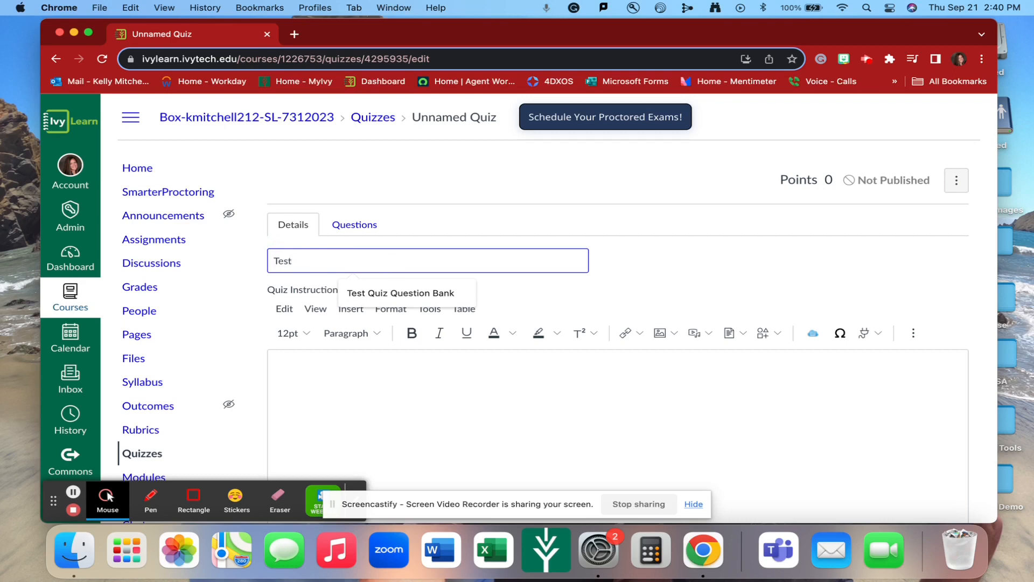
text(Quiz for N)
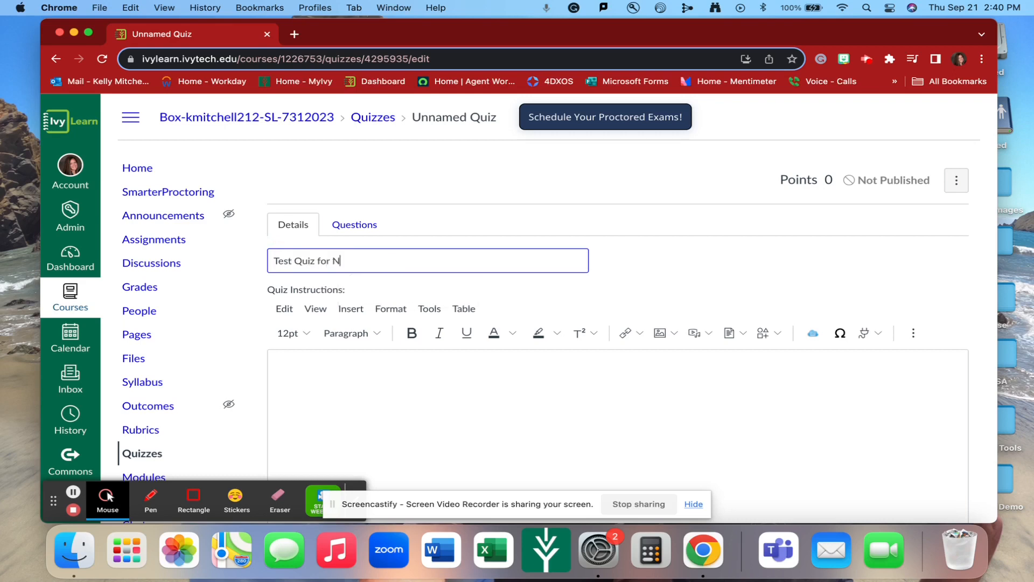
text(ew Quizzes)
Set the quiz type to Practice Quiz
scroll(685, 268, down, 5)
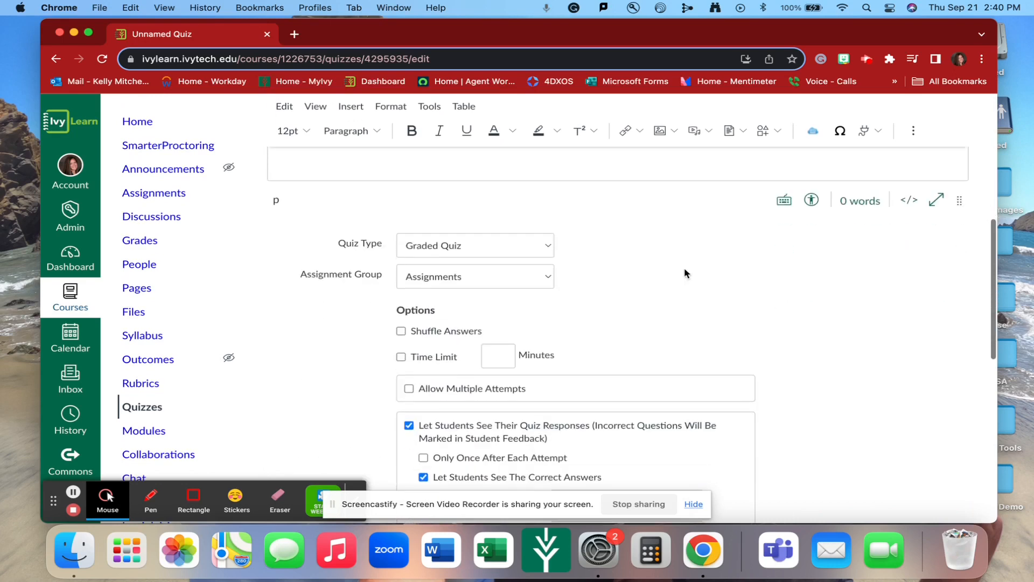
click(506, 247)
click(501, 232)
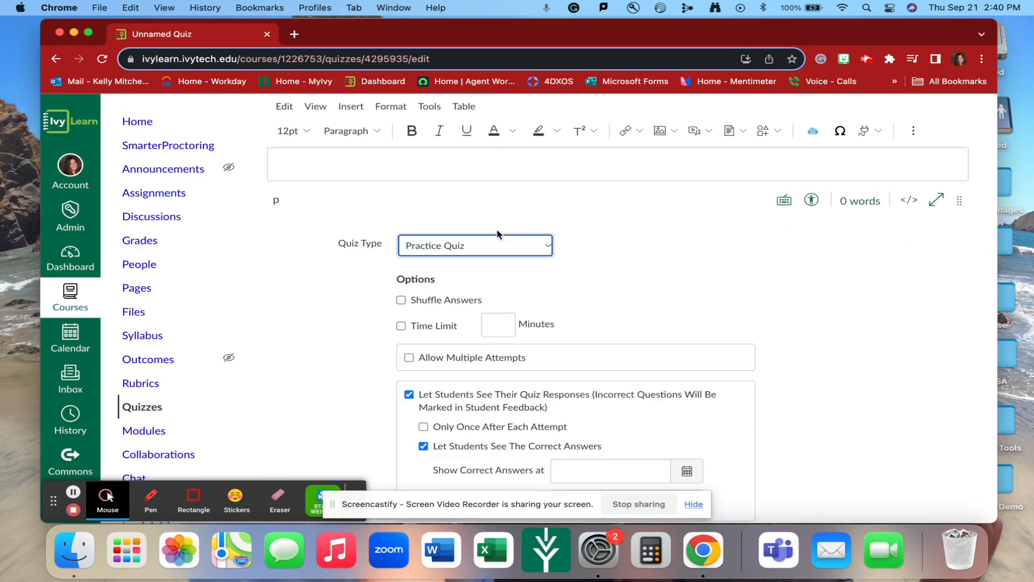
click(607, 276)
Save the quiz settings
scroll(784, 399, down, 5)
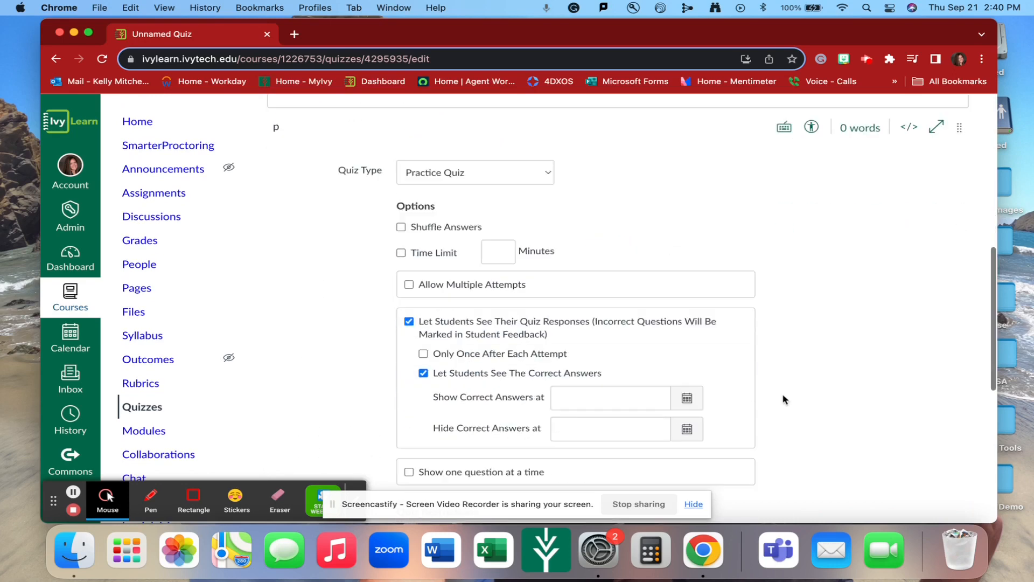
scroll(784, 399, down, 5)
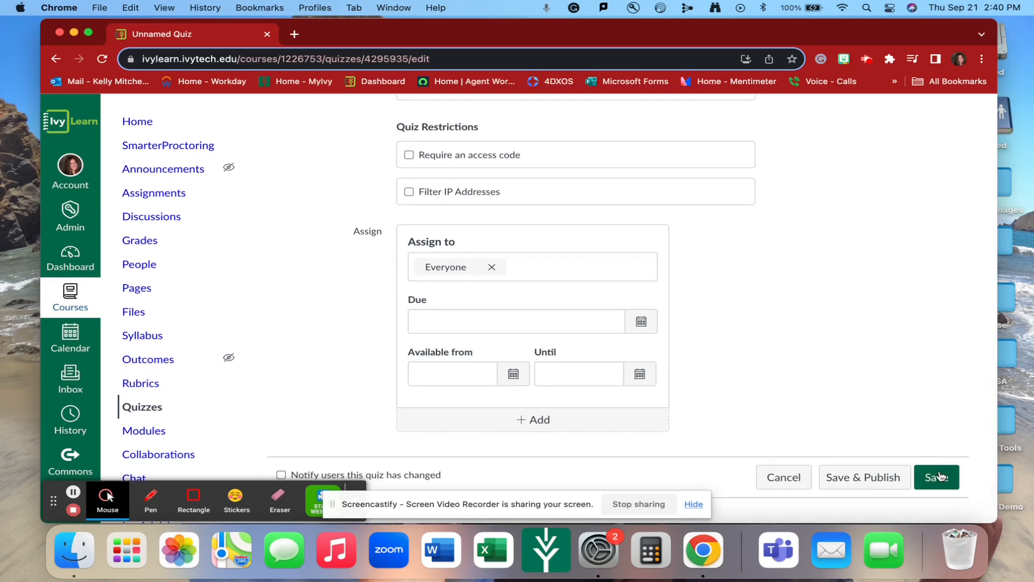
scroll(716, 331, up, 2)
scroll(729, 330, down, 2)
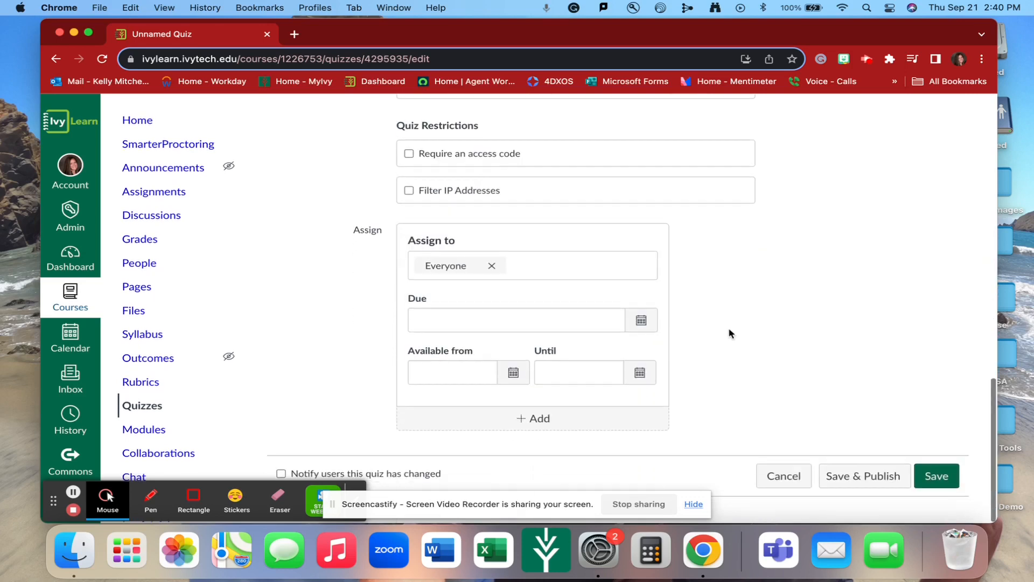
click(942, 479)
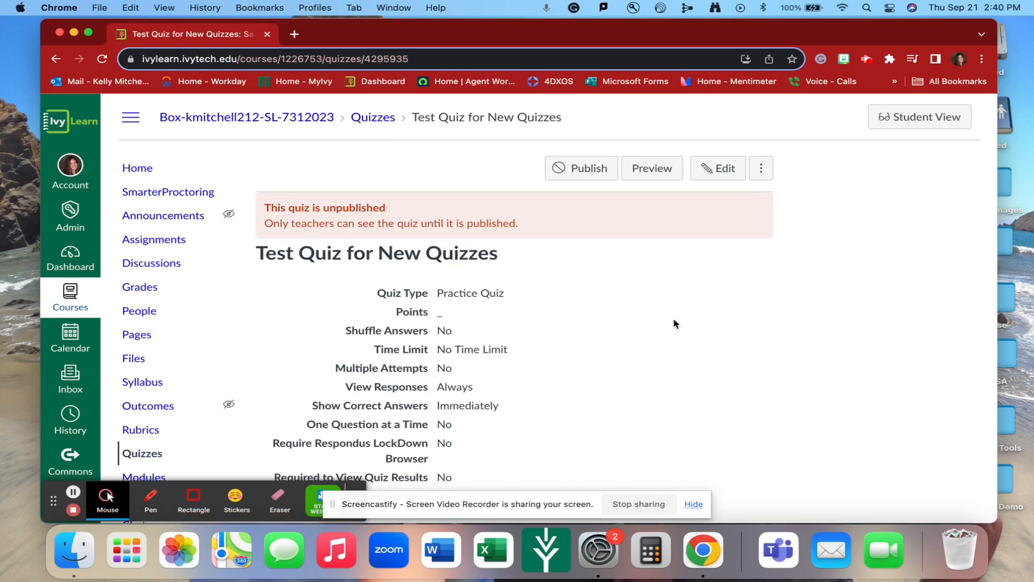
Edit the quiz, add all questions from the No Name - Sandbox Shell question bank, and save it
scroll(674, 334, down, 1)
scroll(674, 335, down, 2)
scroll(674, 335, up, 2)
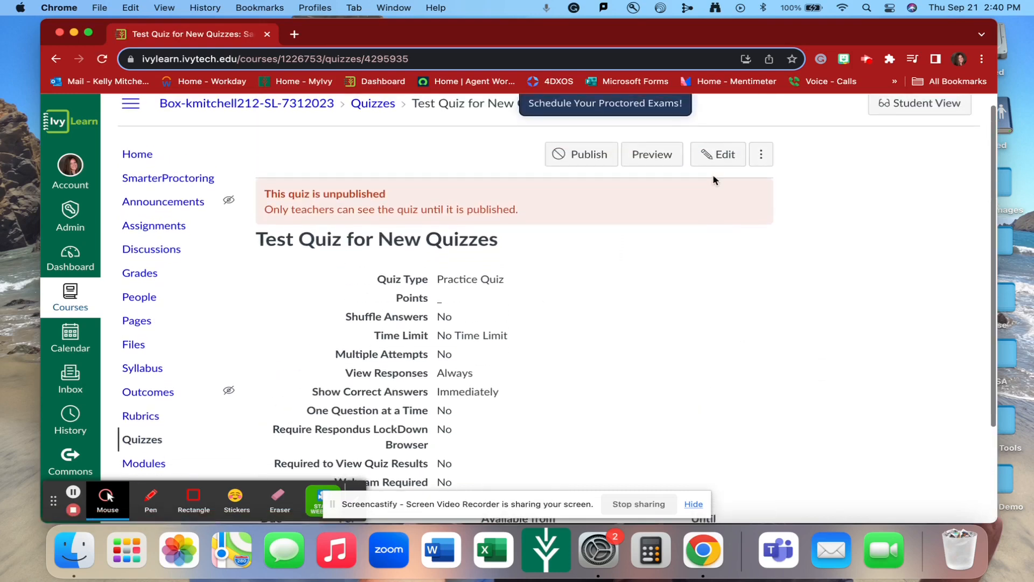
click(715, 154)
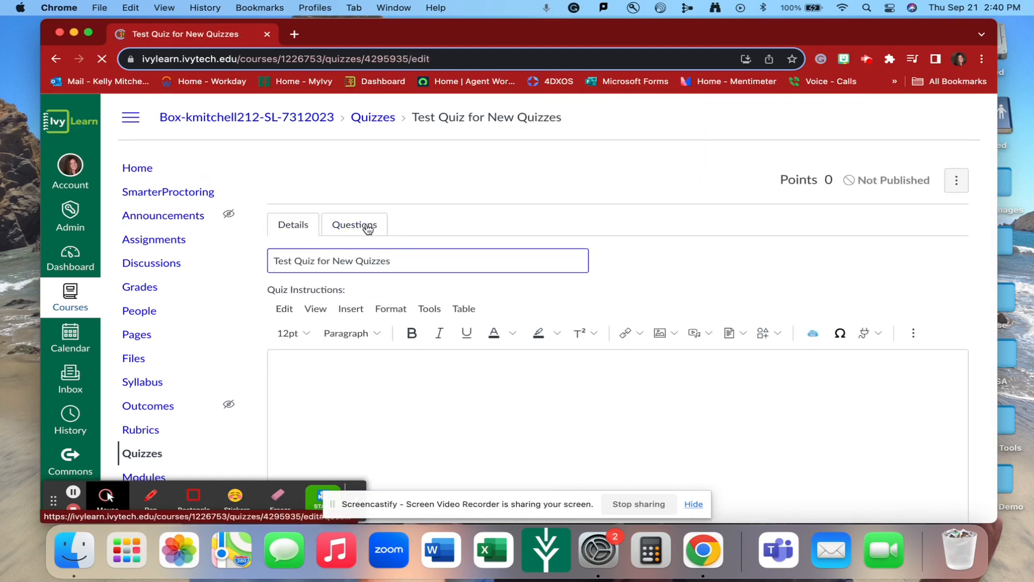
click(368, 228)
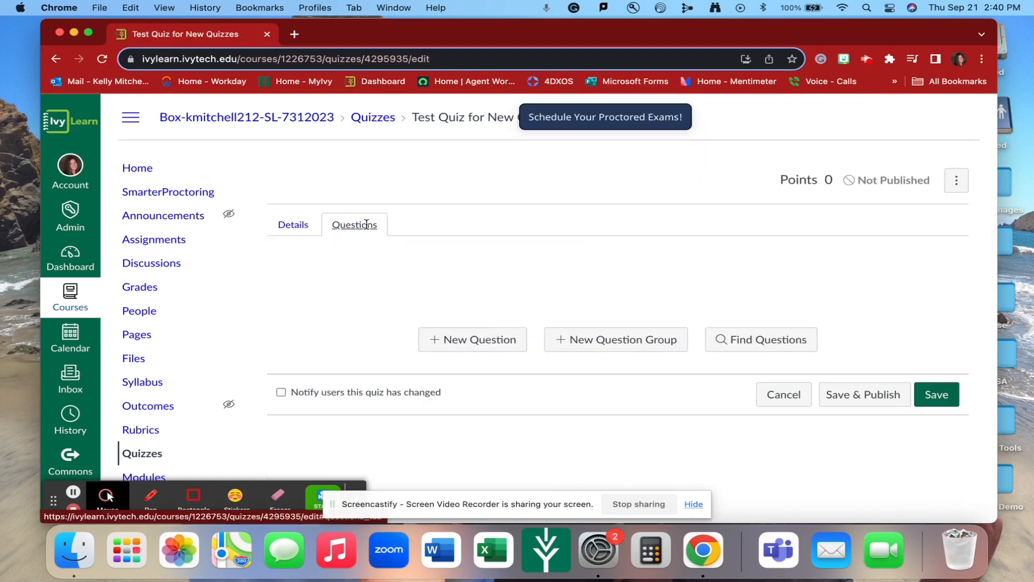
click(768, 340)
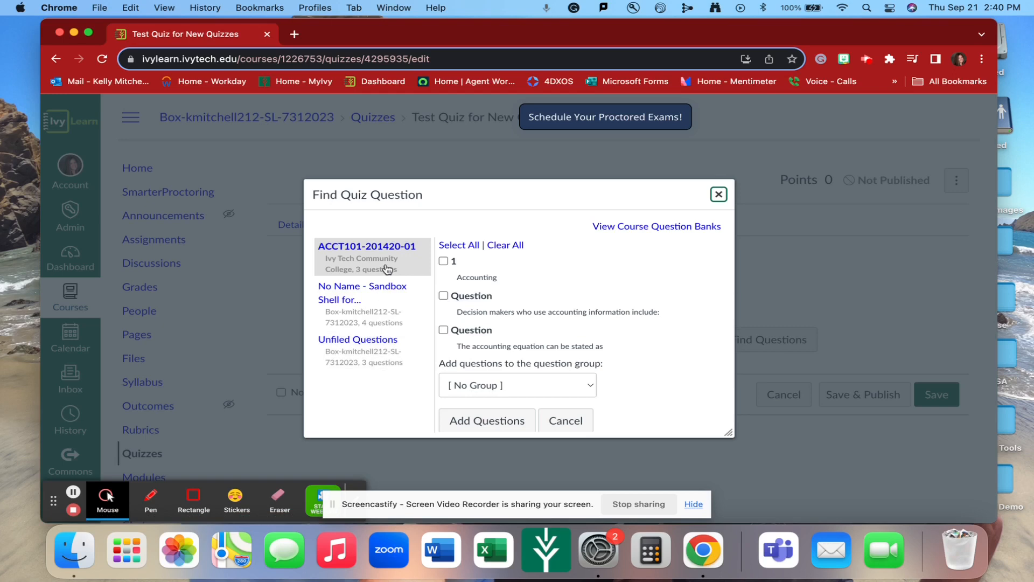
click(366, 305)
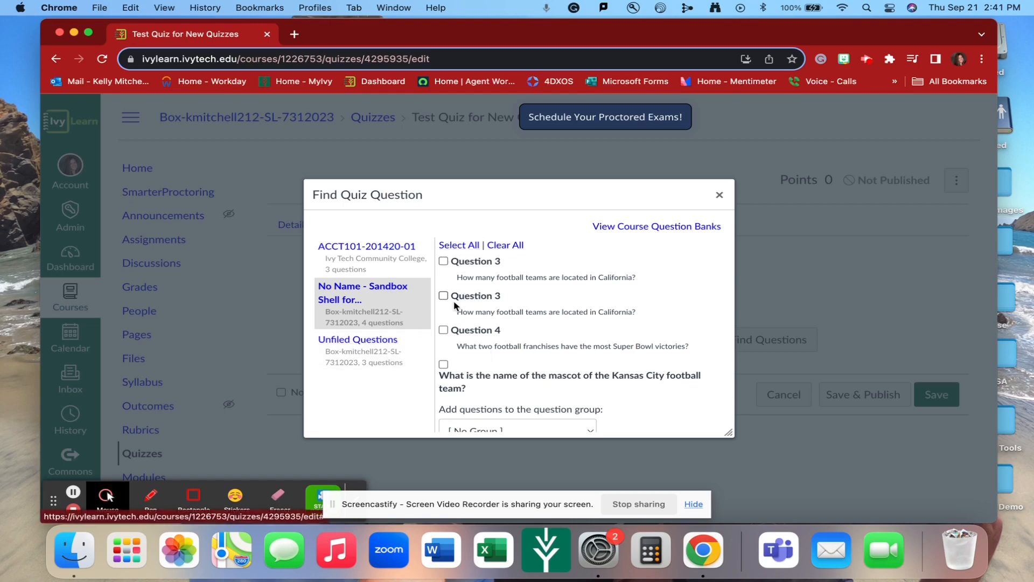
click(459, 246)
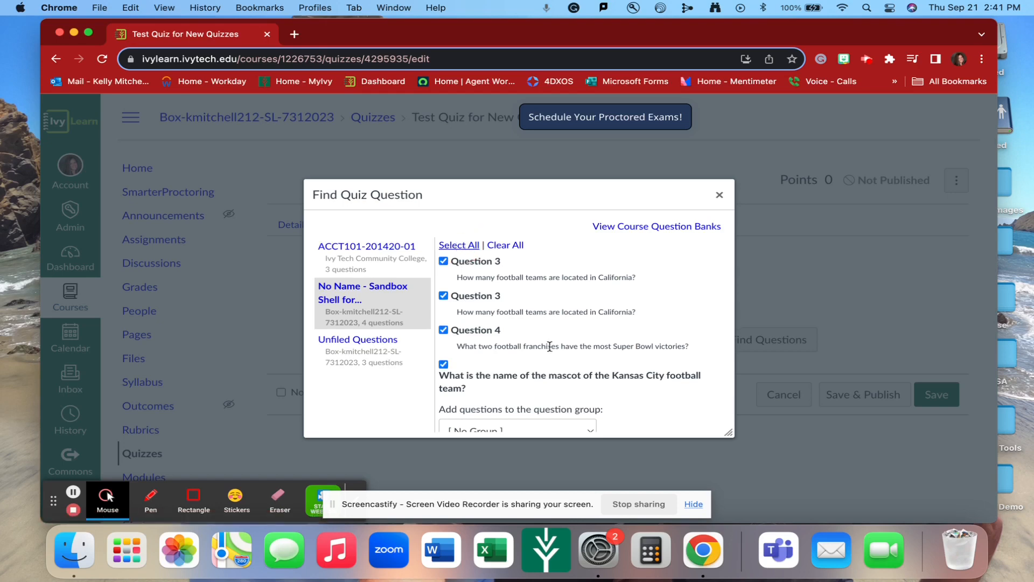
scroll(550, 346, down, 2)
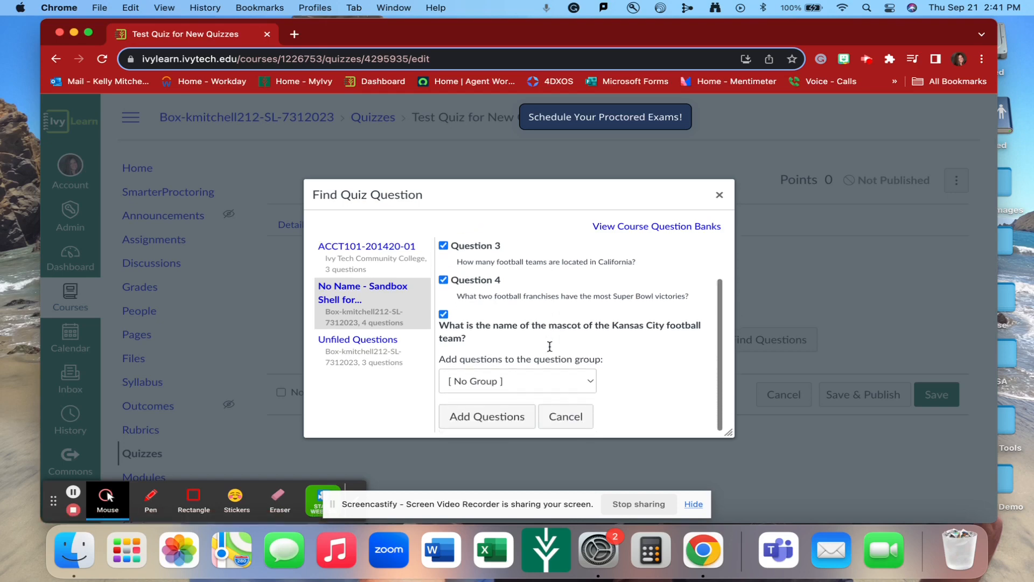
click(492, 417)
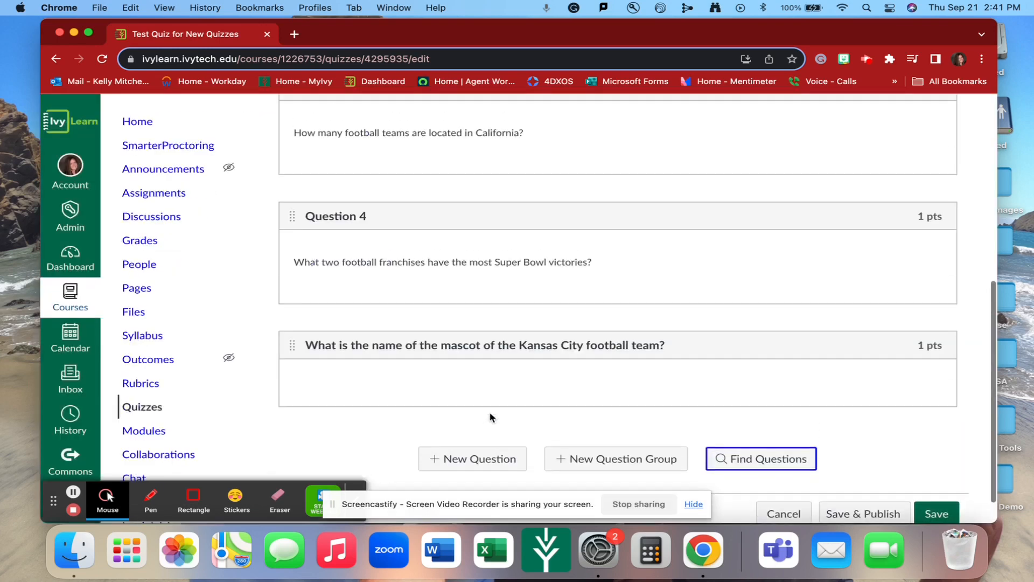
scroll(832, 433, down, 1)
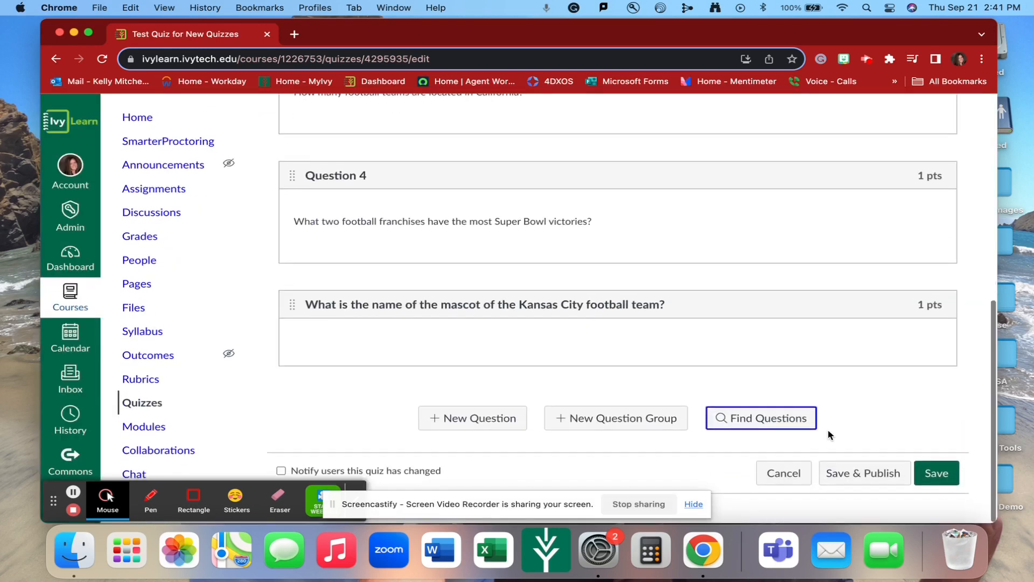
click(939, 481)
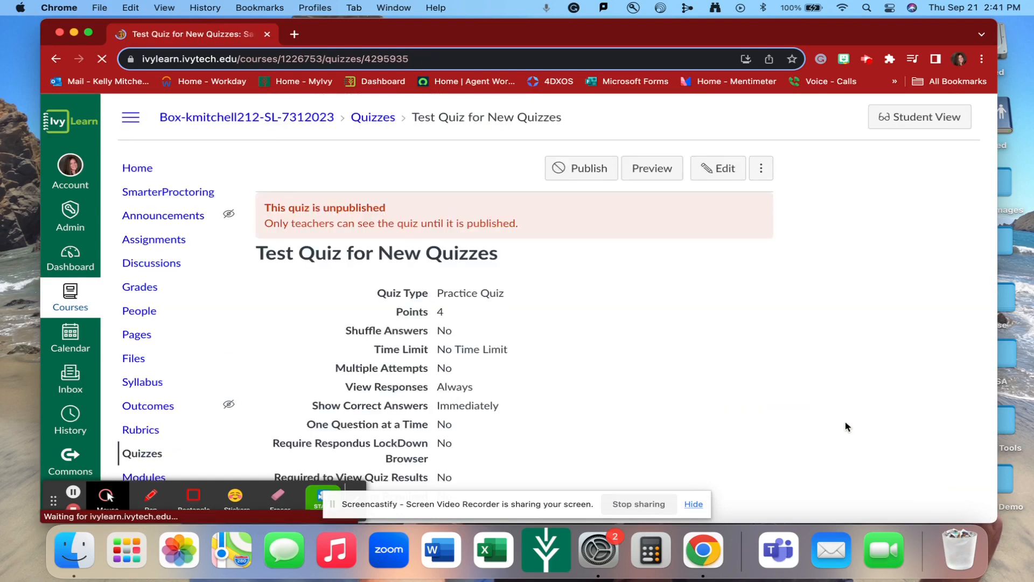
Review the saved quiz's details and availability
scroll(846, 427, down, 1)
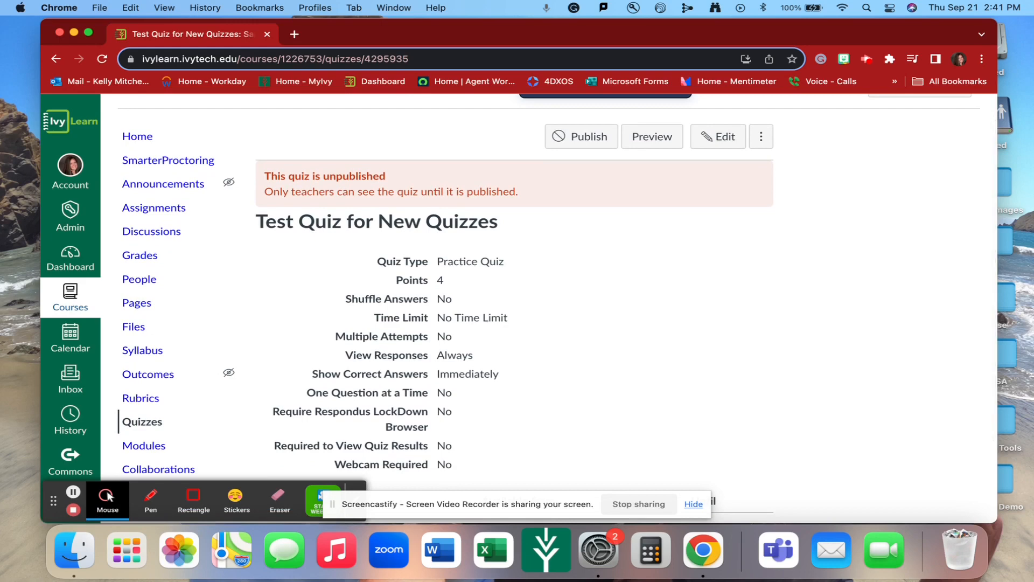
scroll(474, 402, down, 3)
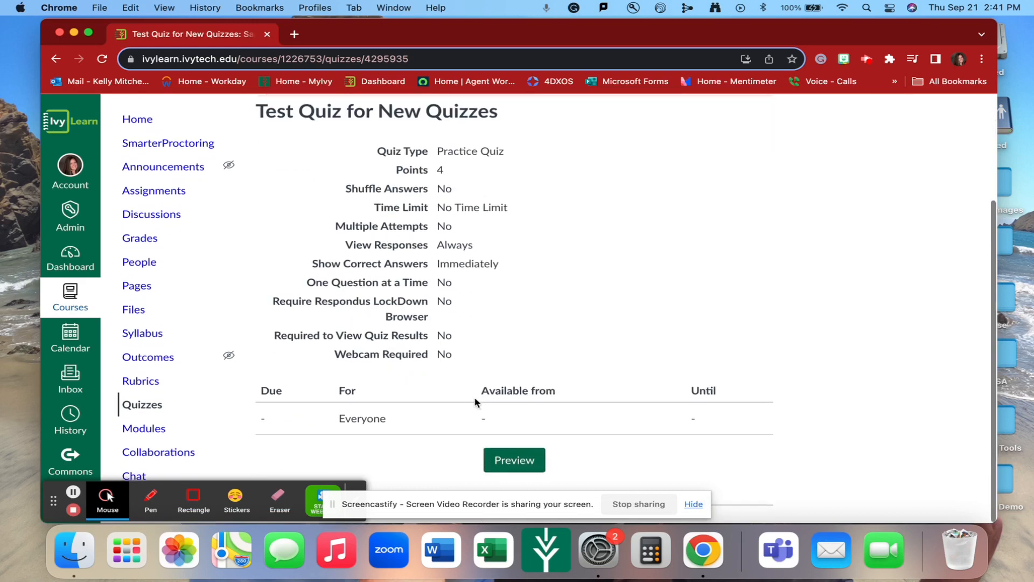
scroll(220, 446, down, 3)
scroll(220, 446, down, 3)
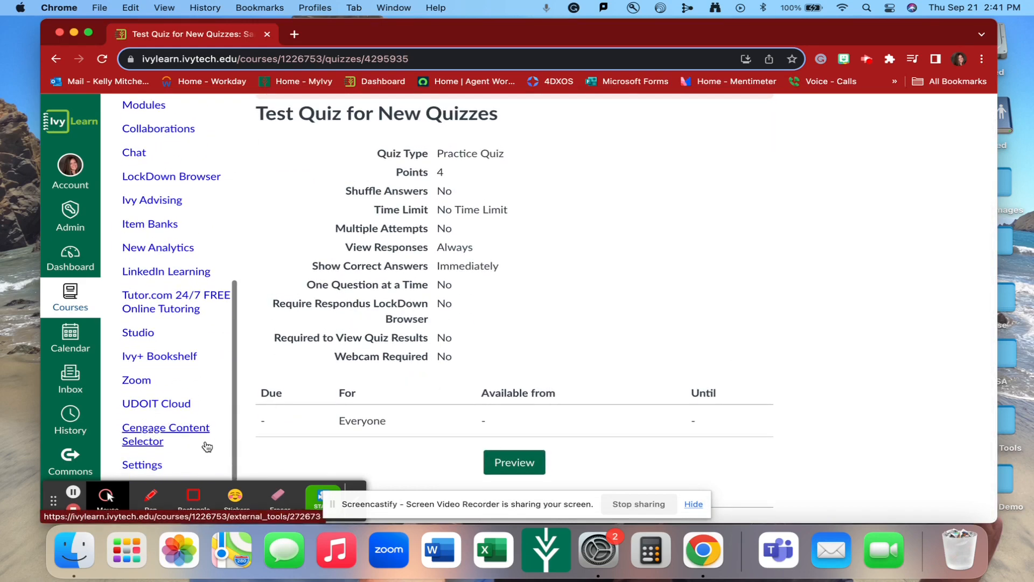
Open the course settings, review the course navigation items, and save the navigation
click(143, 466)
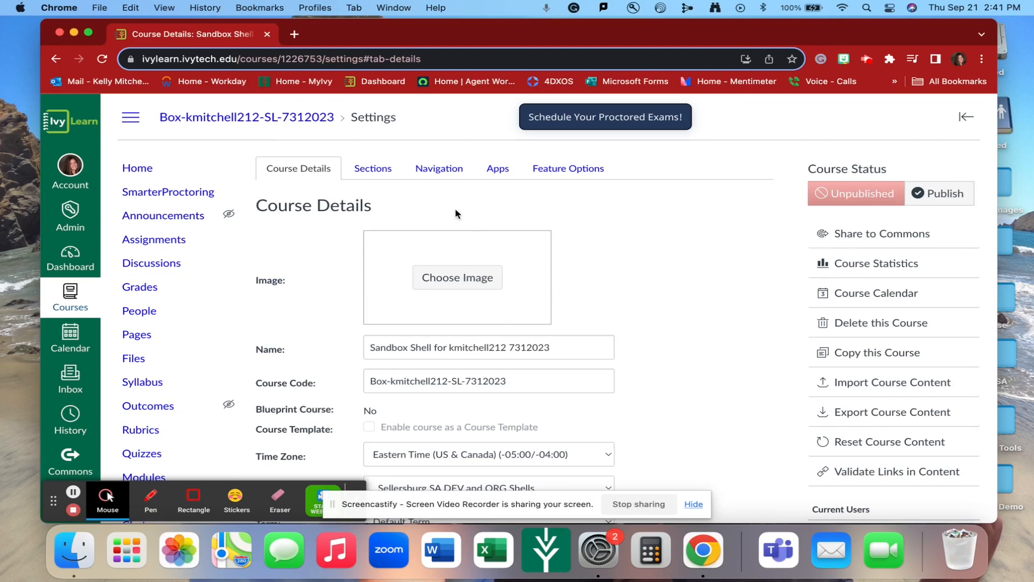
click(435, 177)
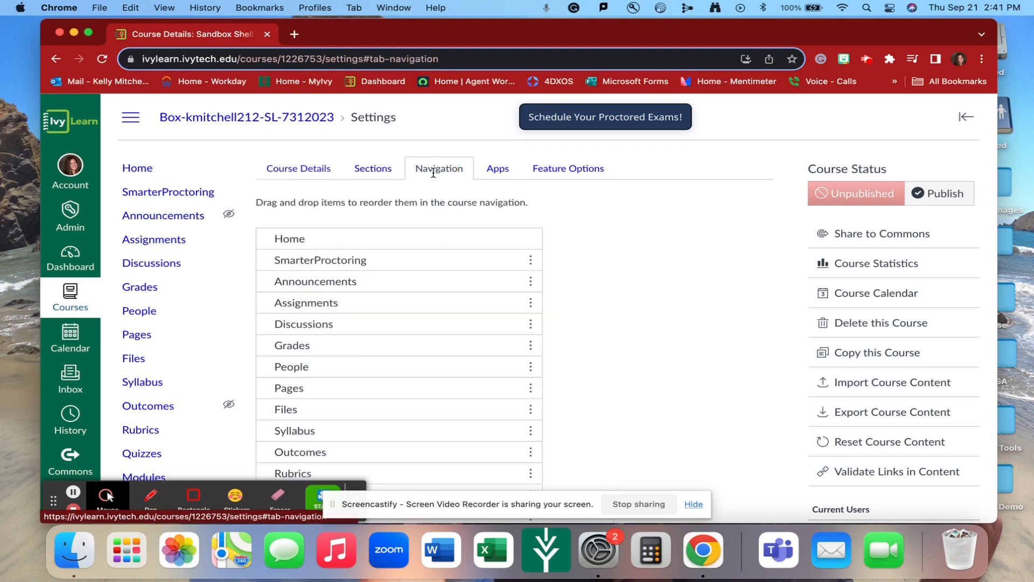
scroll(415, 397, down, 5)
scroll(415, 398, down, 3)
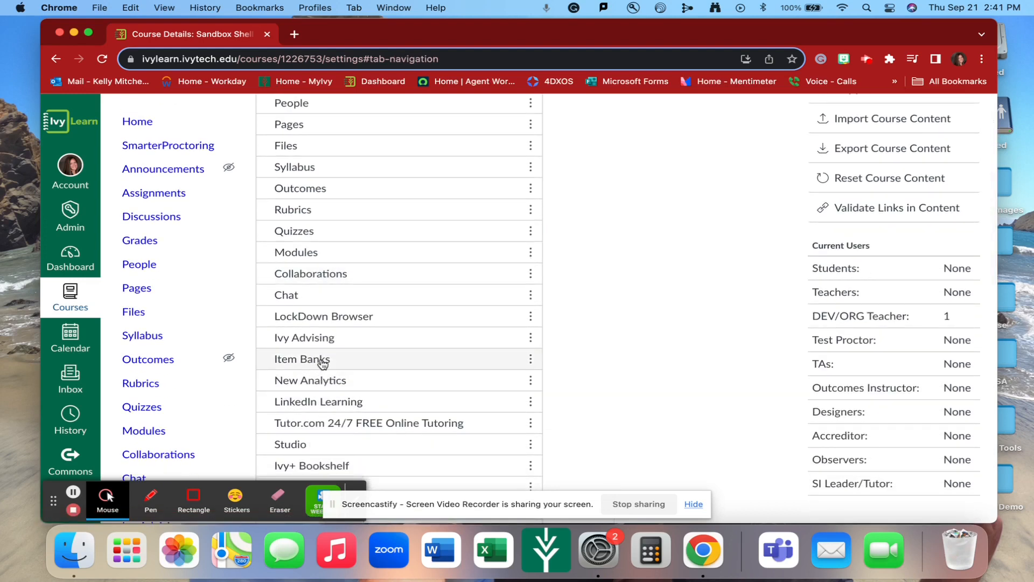
scroll(423, 421, down, 5)
scroll(424, 420, down, 6)
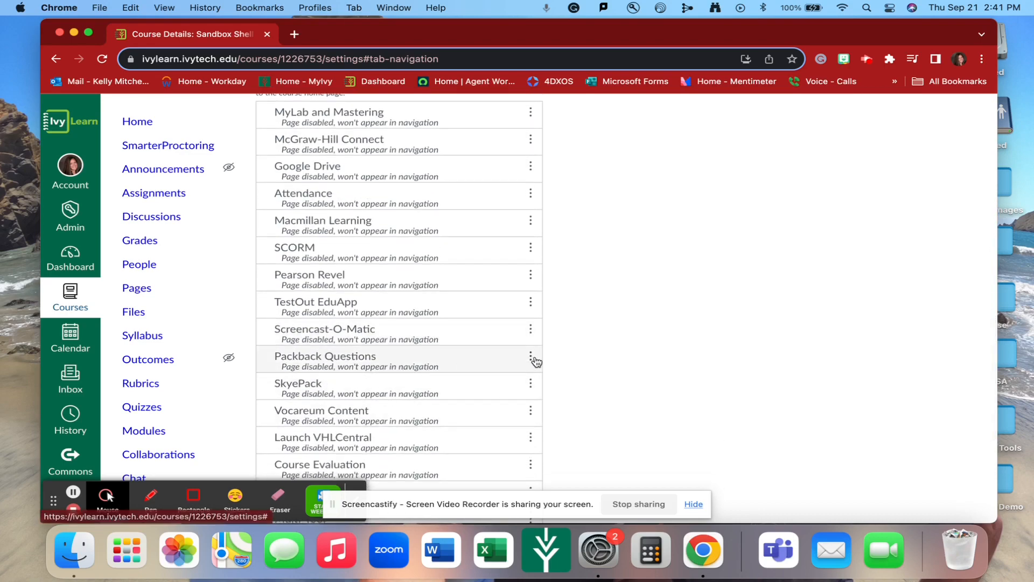
scroll(535, 359, up, 12)
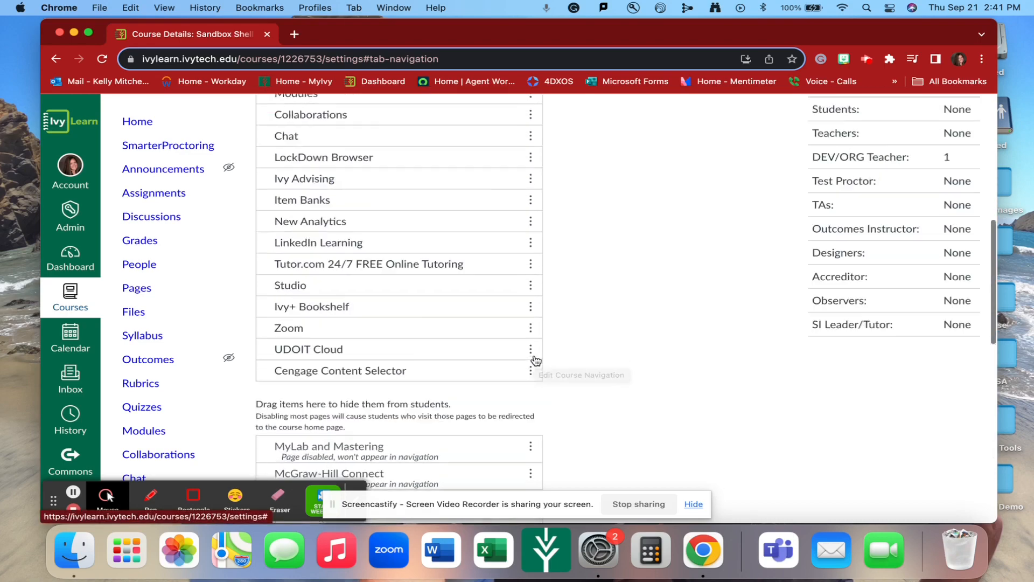
scroll(446, 391, down, 15)
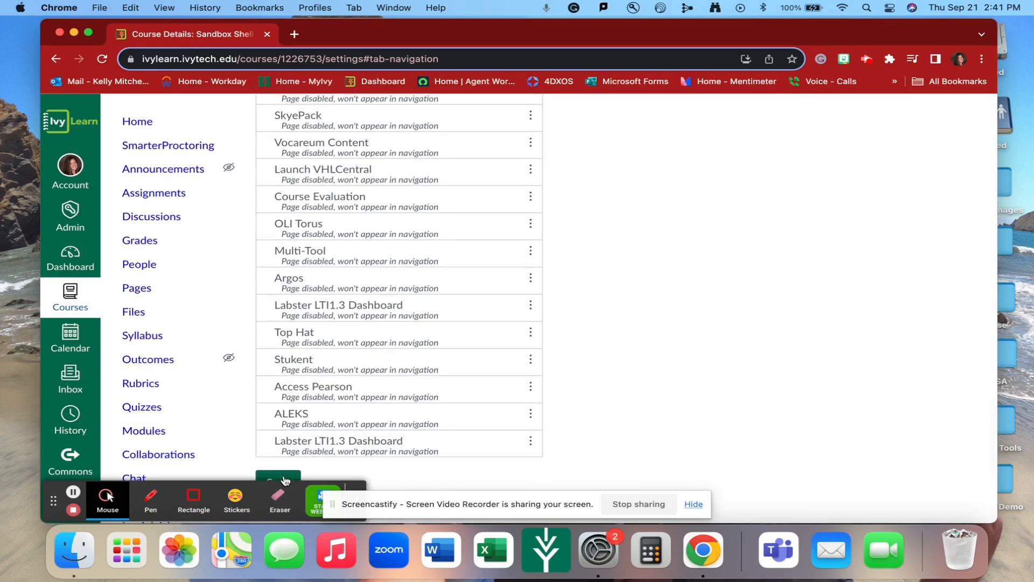
click(286, 481)
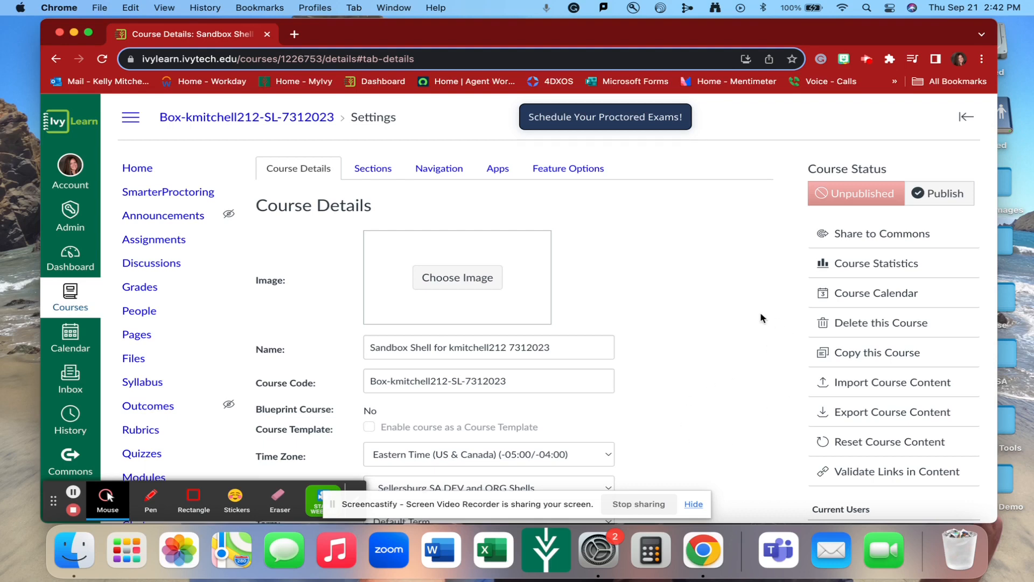
Export only the Quiz Item Bank Transfer quiz as a quiz export and download the new export file
scroll(761, 318, down, 1)
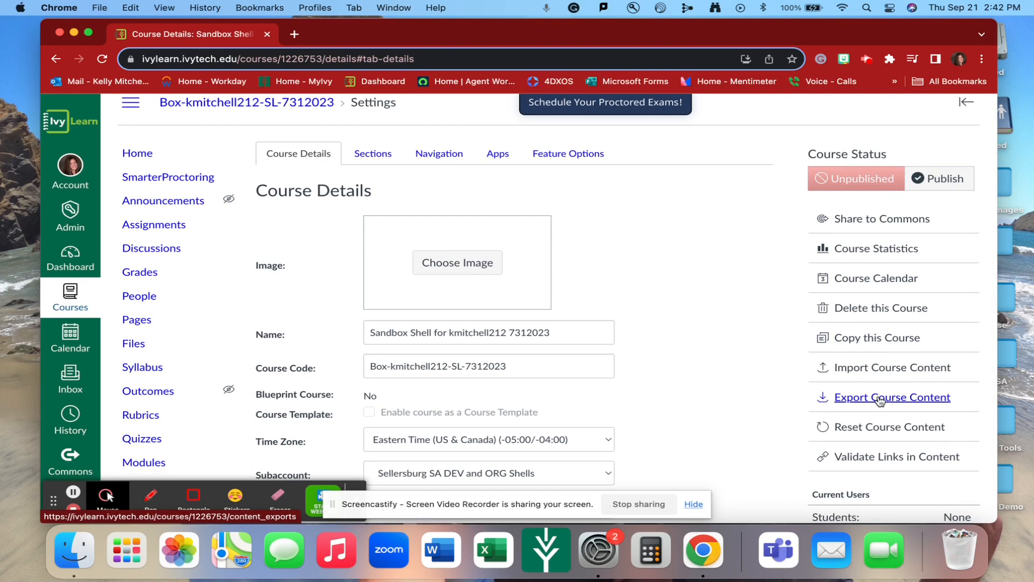
click(880, 399)
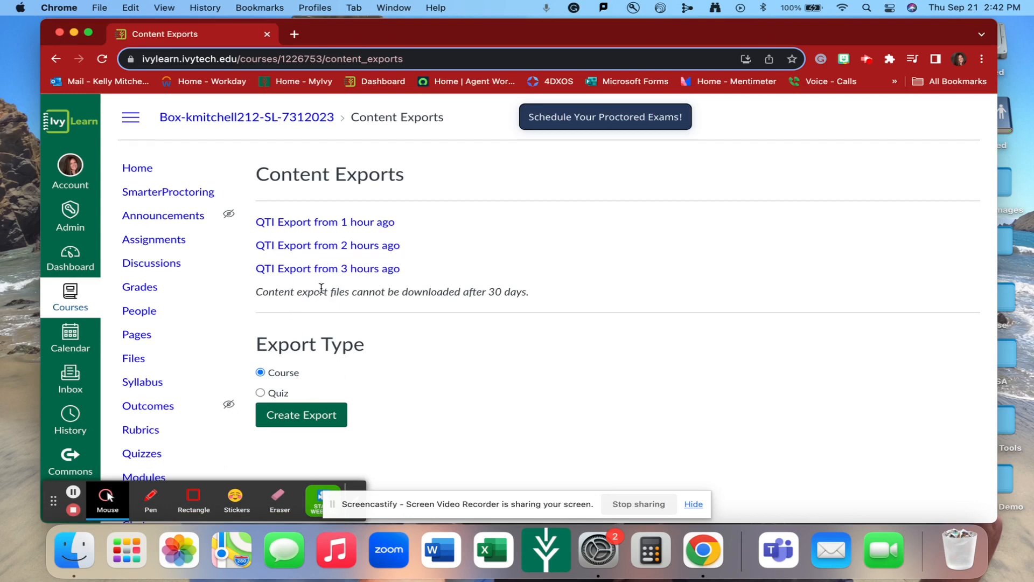
click(261, 394)
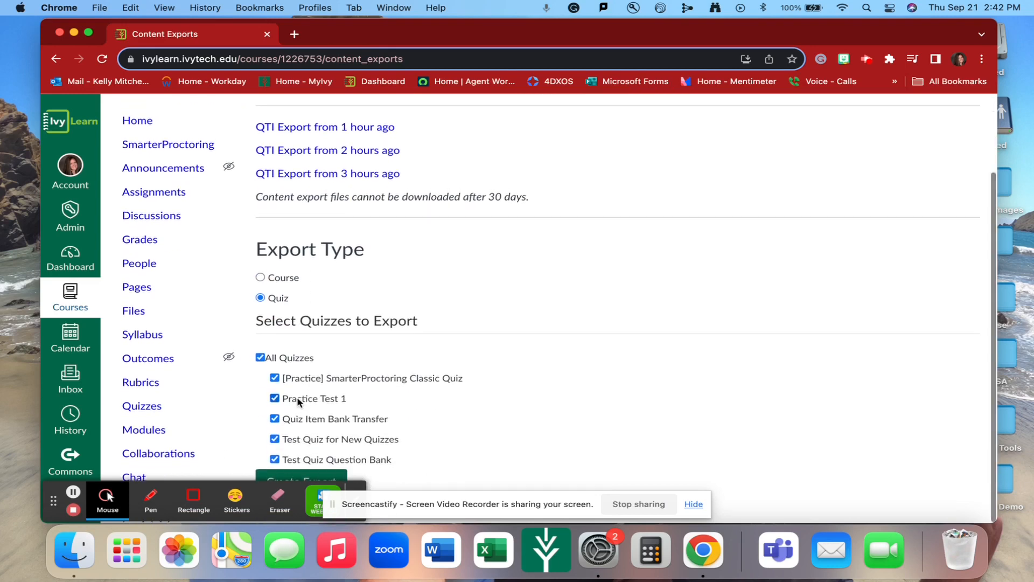
scroll(503, 270, down, 1)
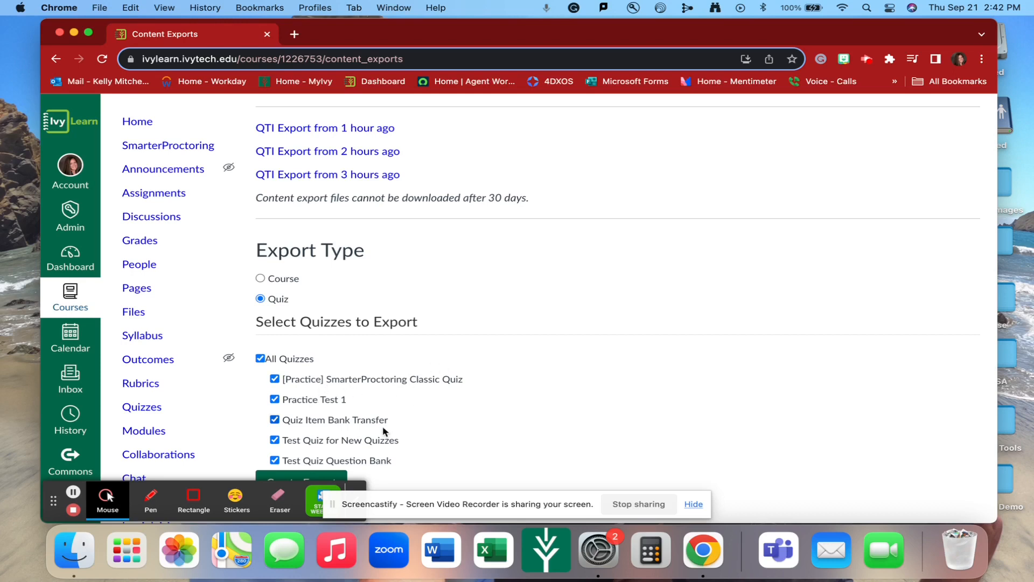
click(275, 379)
click(275, 399)
click(275, 439)
click(275, 460)
scroll(441, 454, down, 1)
click(316, 477)
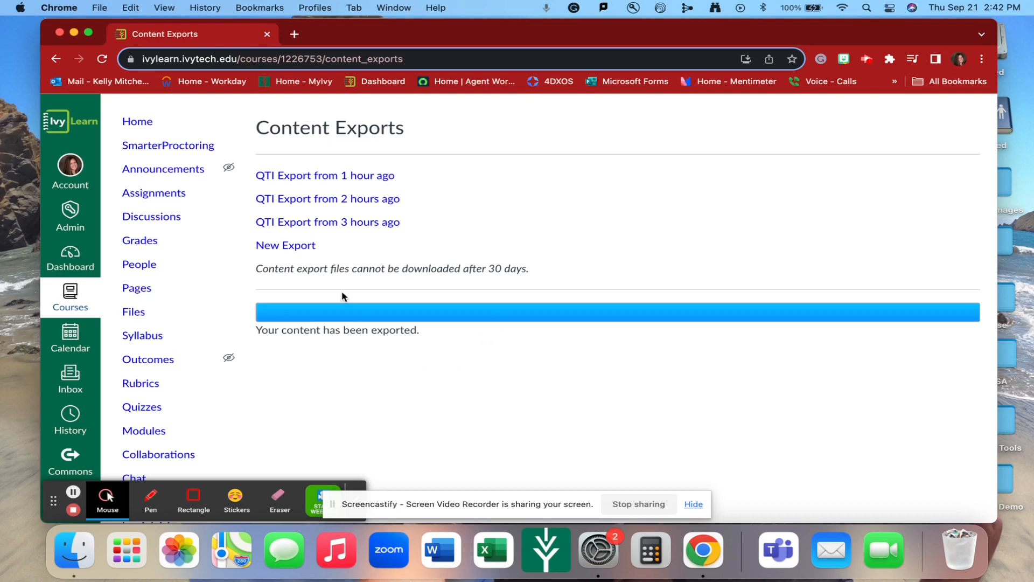
click(289, 248)
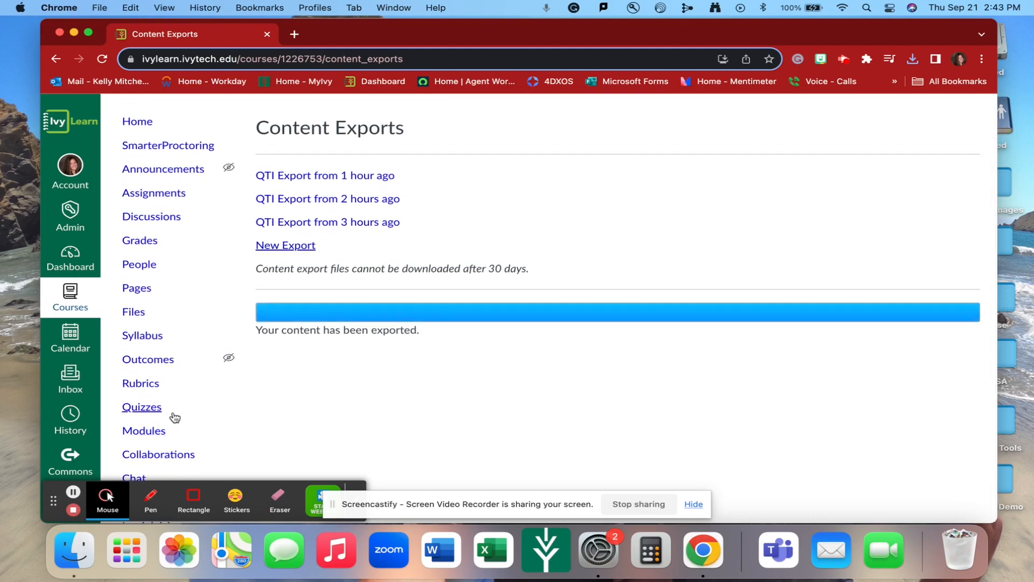
Create a new item bank named Test Quiz Part 2
scroll(173, 414, down, 3)
scroll(174, 416, down, 1)
click(150, 351)
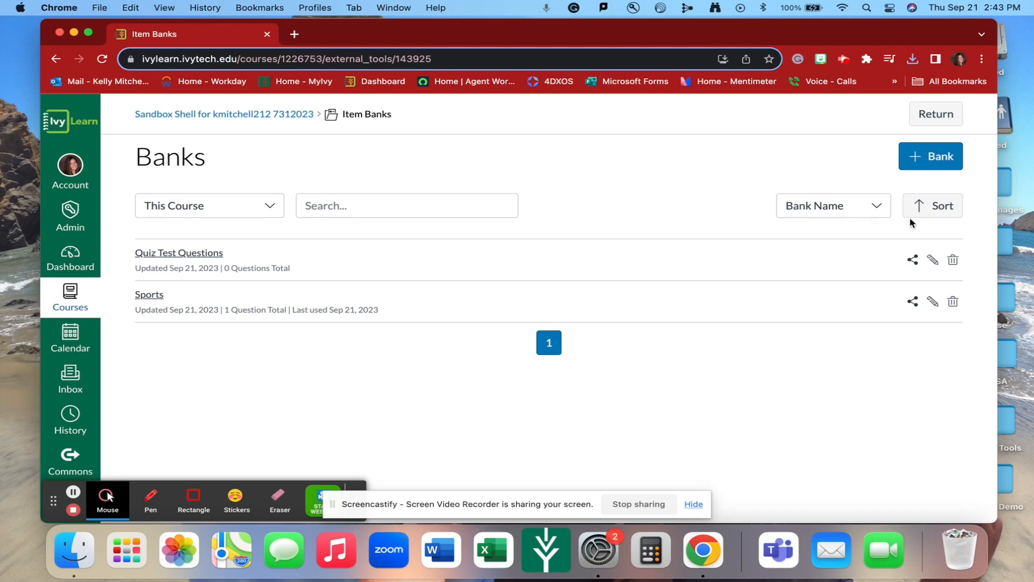
click(931, 163)
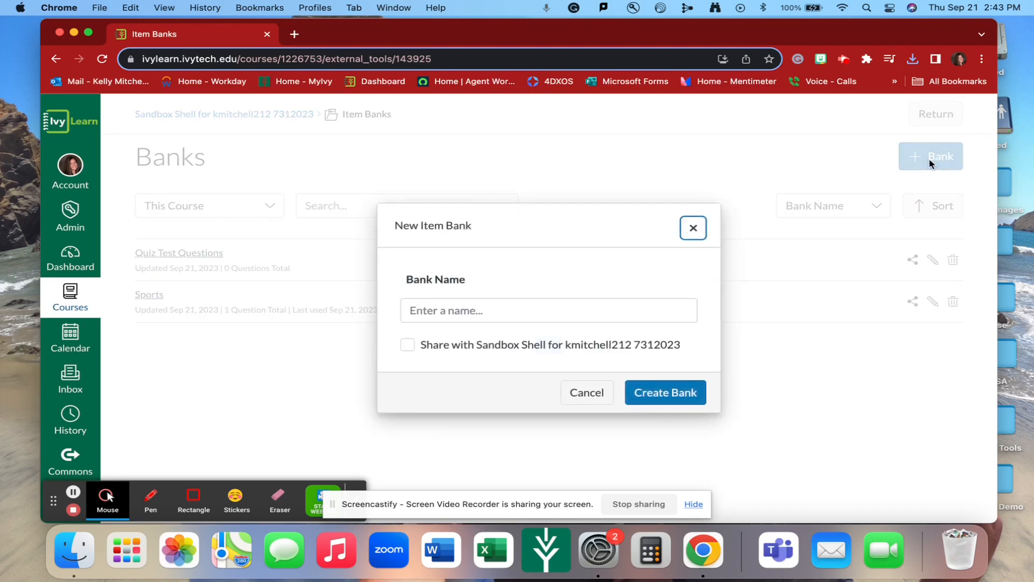
click(470, 309)
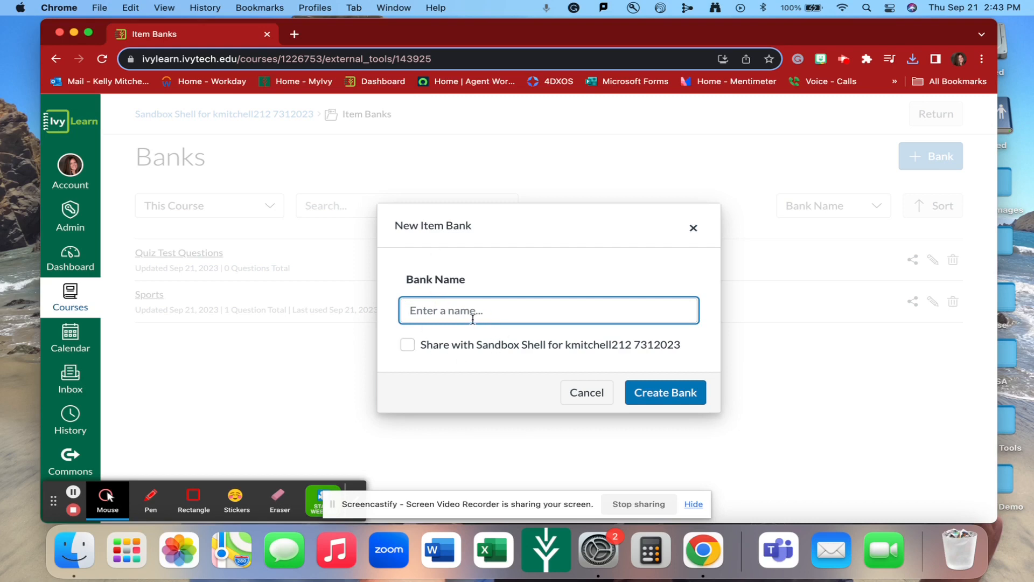
text(Test Qyu)
key(BackSpace)
key(BackSpace)
text(uiz Part 2)
click(671, 393)
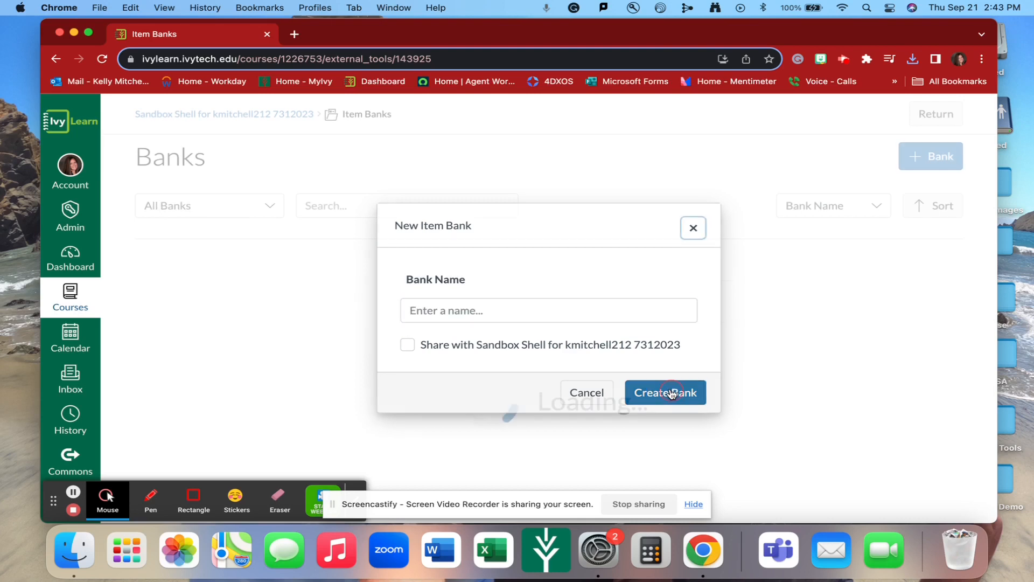
Open the Test Quiz Part 2 bank and import the most recent quiz-export (3).zip QTI file into it
scroll(671, 394, down, 2)
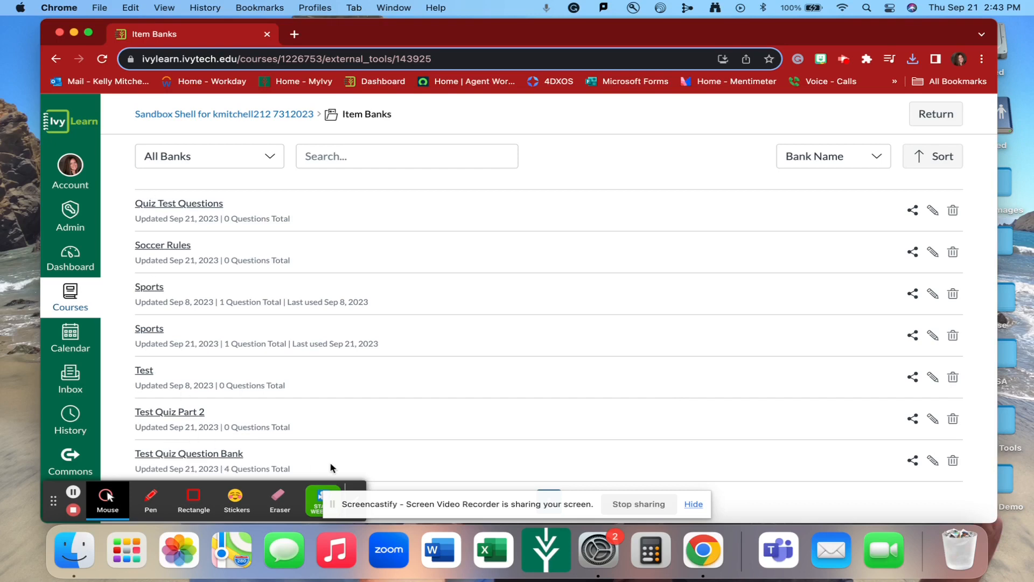
click(169, 413)
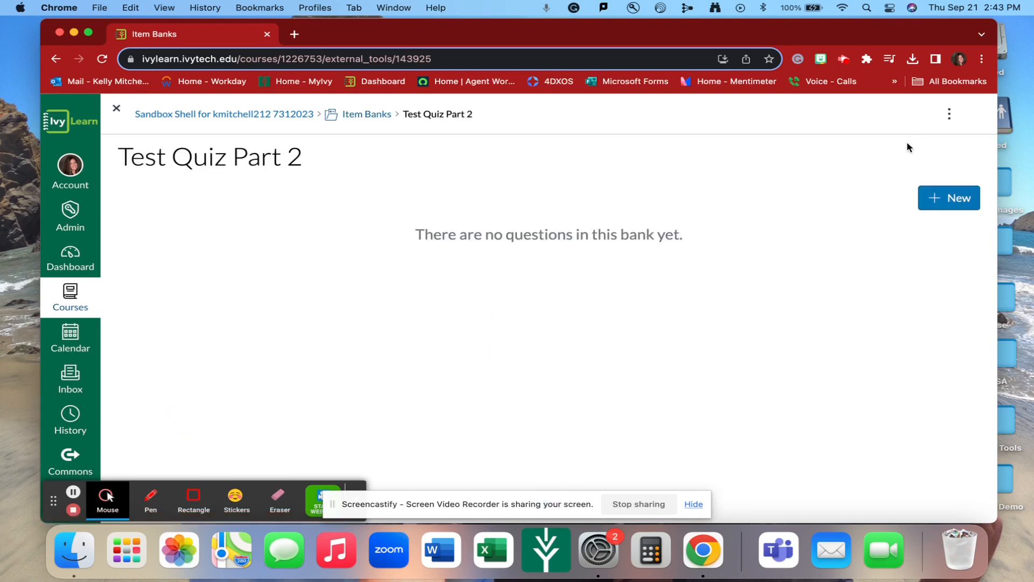
click(950, 115)
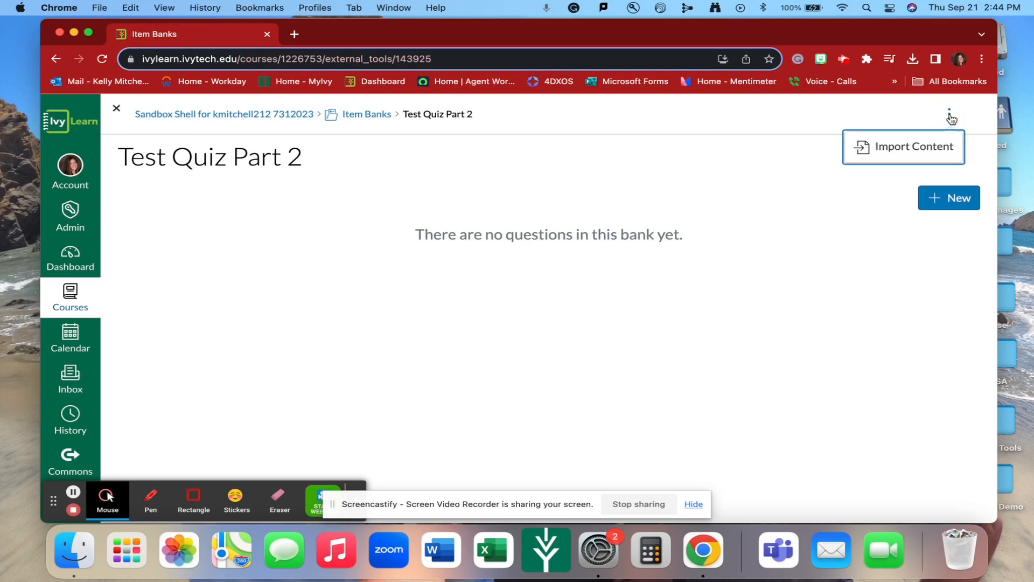
click(914, 150)
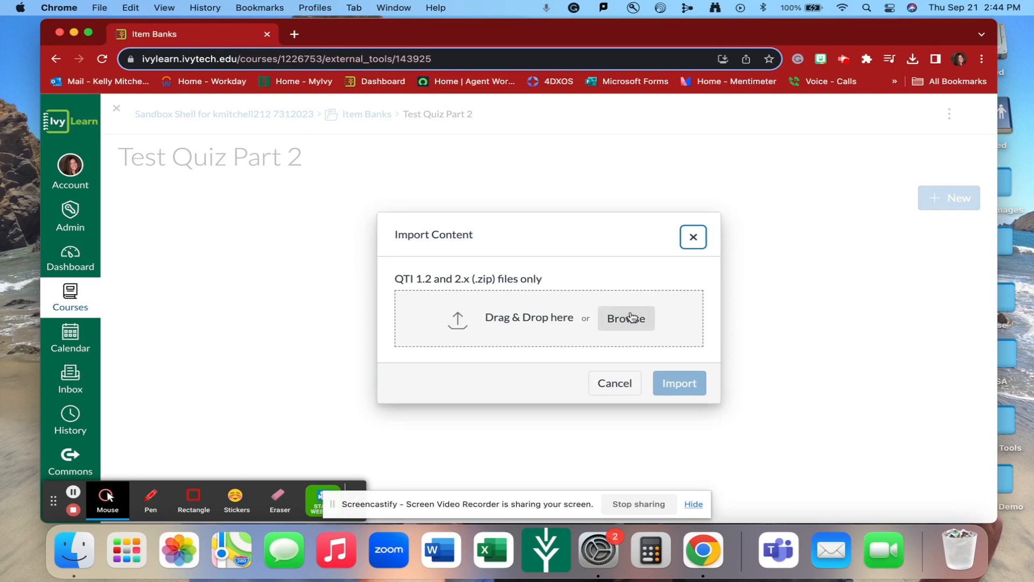
click(632, 318)
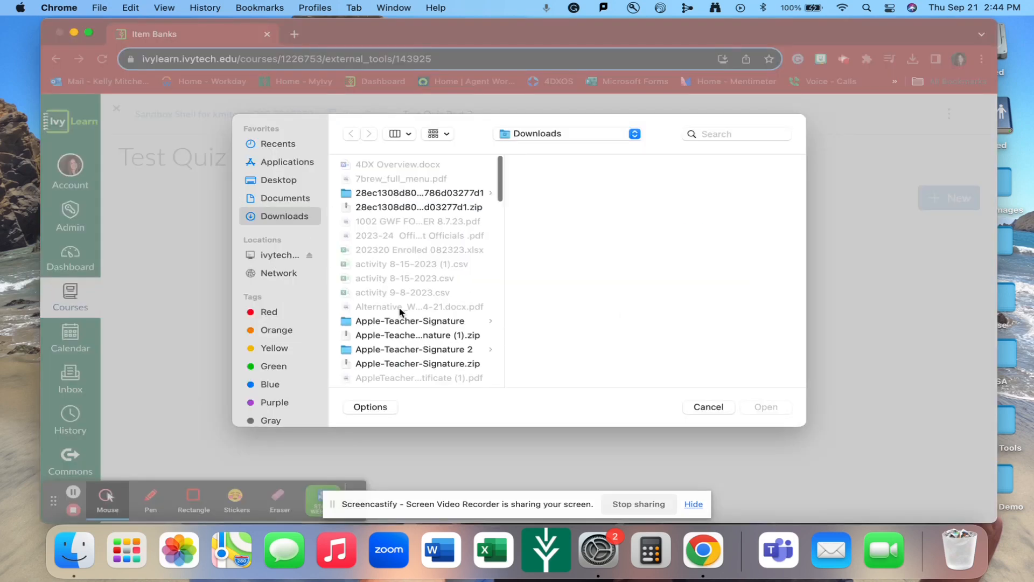
scroll(400, 312, down, 15)
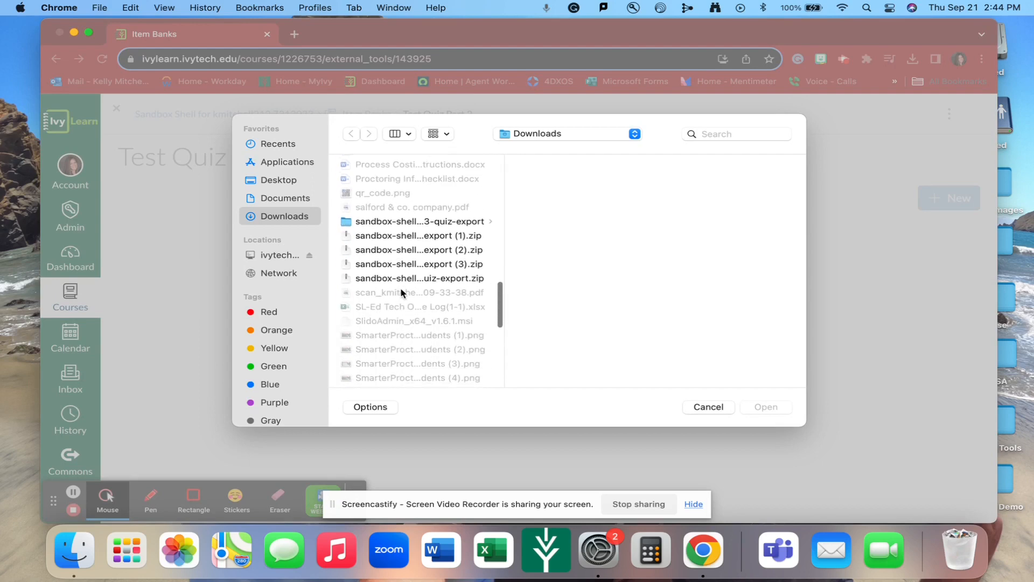
click(404, 278)
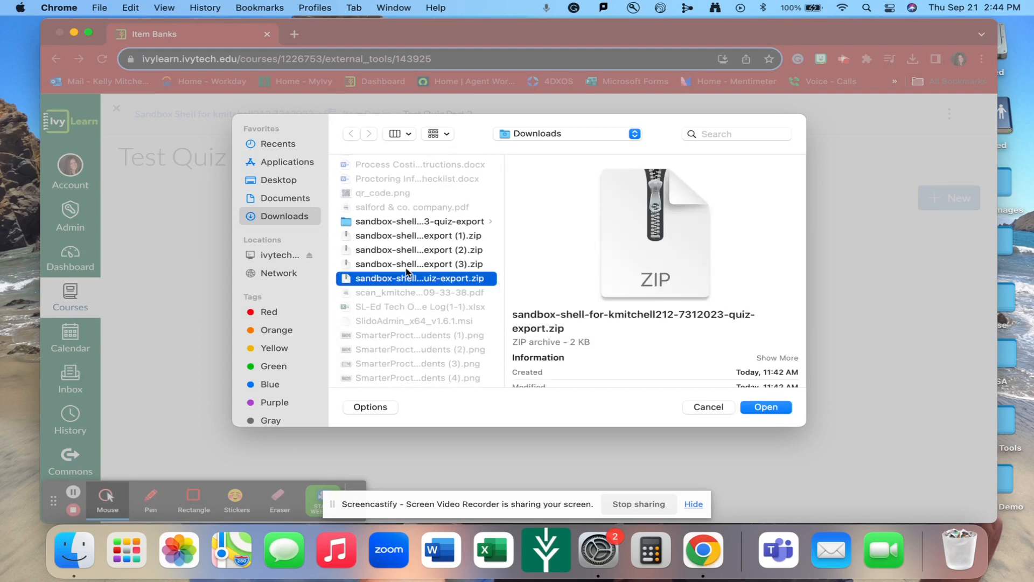
click(408, 264)
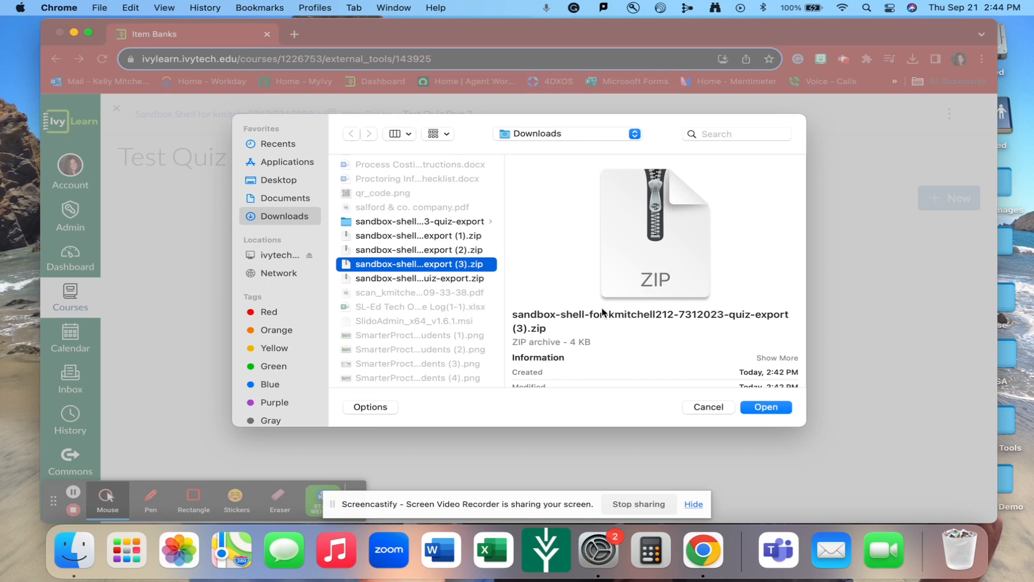
click(771, 408)
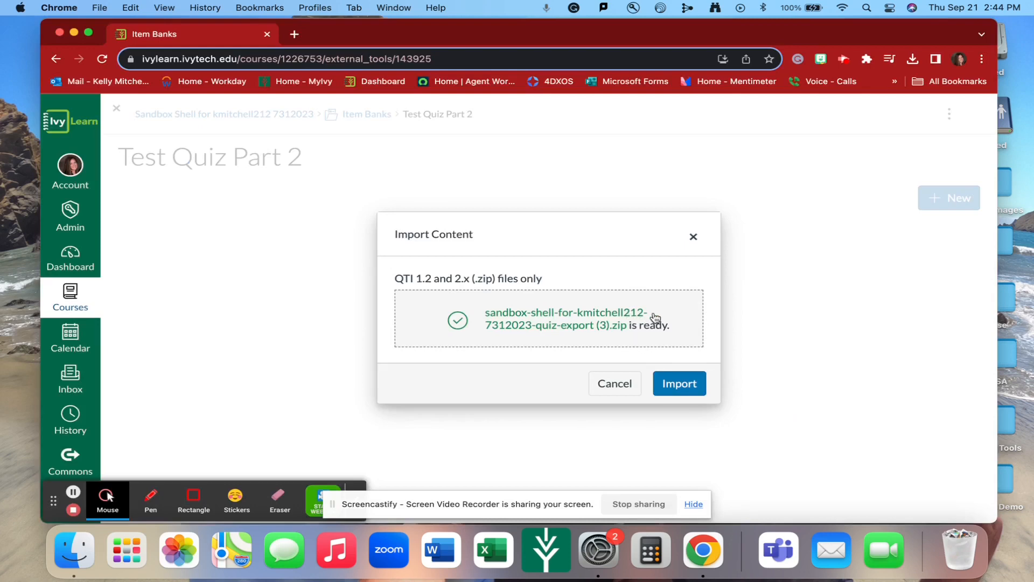
click(681, 387)
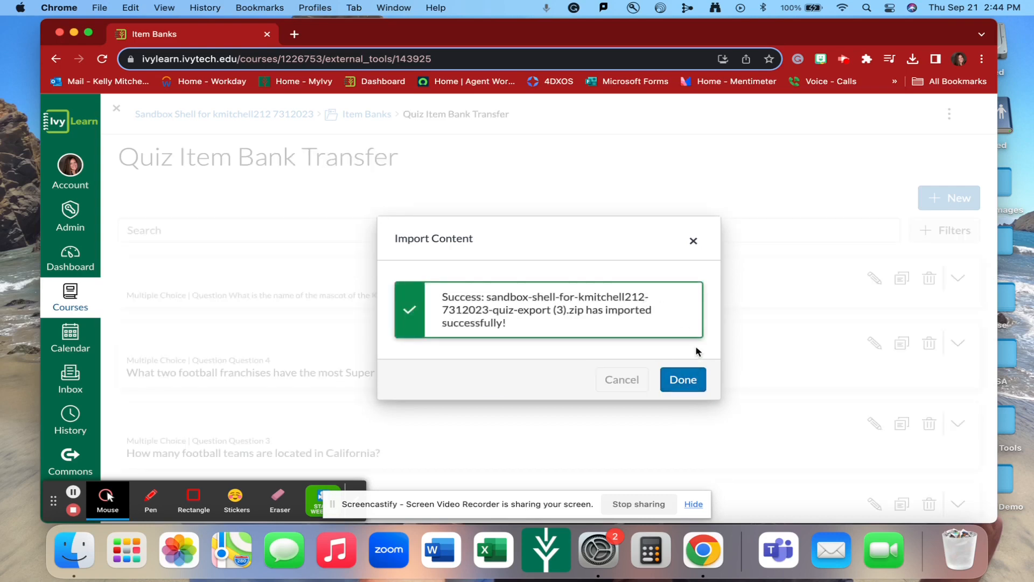
click(694, 379)
Review the imported multiple-choice questions in the item bank
scroll(696, 383, down, 3)
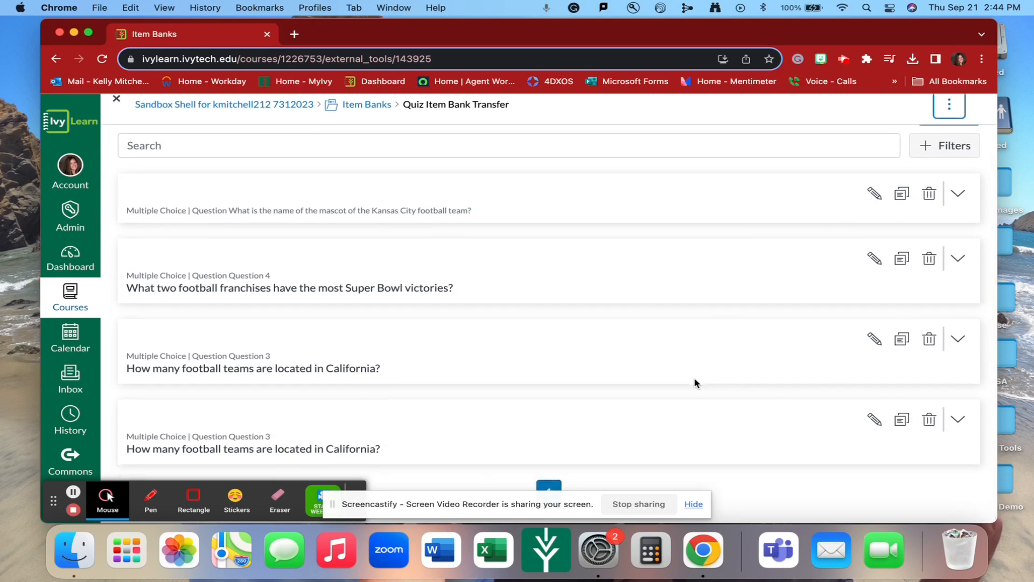
scroll(695, 383, up, 3)
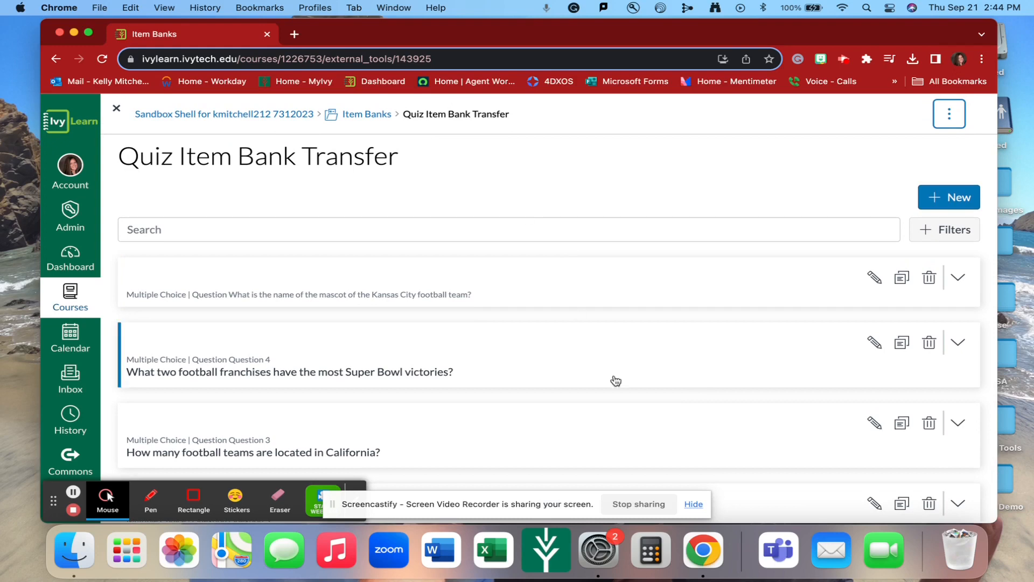
scroll(630, 409, down, 3)
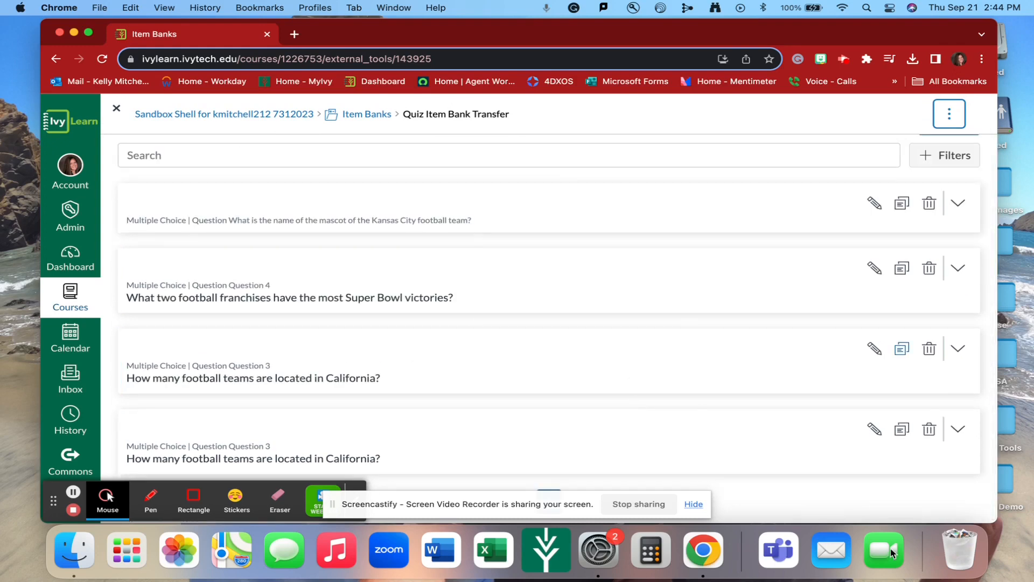
scroll(475, 371, down, 1)
scroll(475, 371, down, 1)
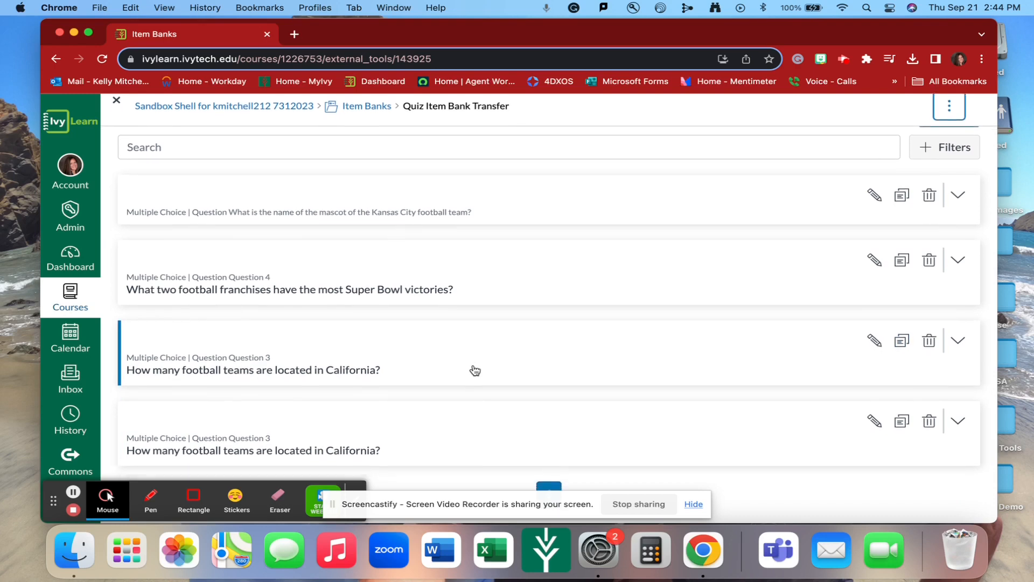